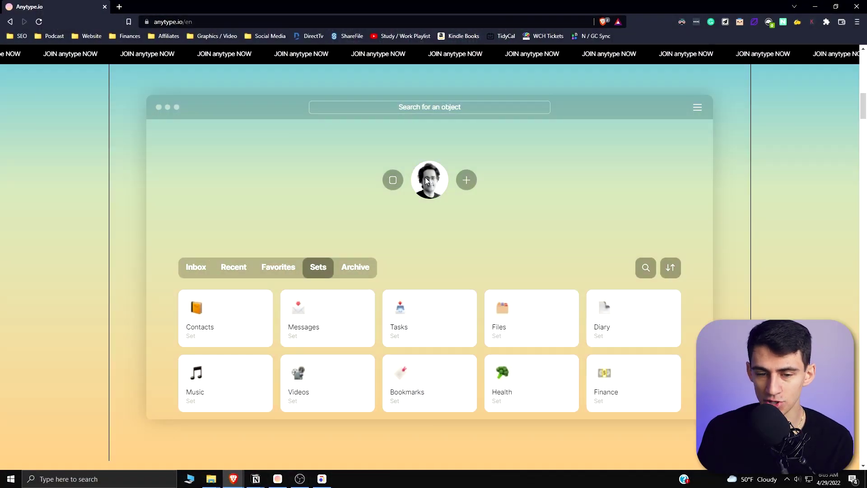
# Step: Scroll the anytype.io homepage past the Sets grid demo to the use-cases section
pyautogui.scroll(-9, 419, 198)
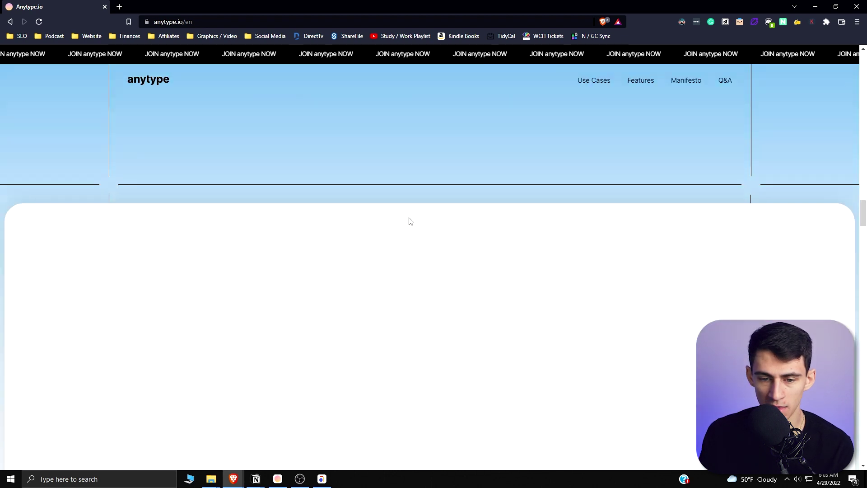
pyautogui.scroll(-3, 410, 221)
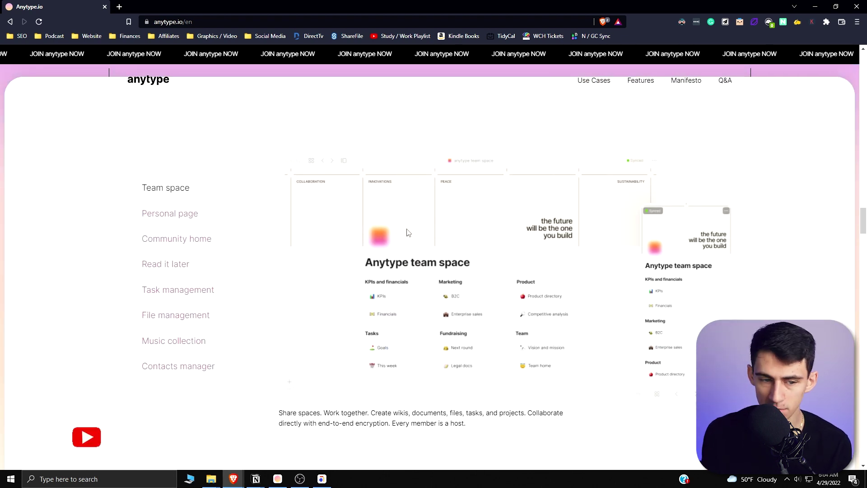
# Step: Preview the Personal page, Community home, Task management and File management use cases
pyautogui.click(172, 220)
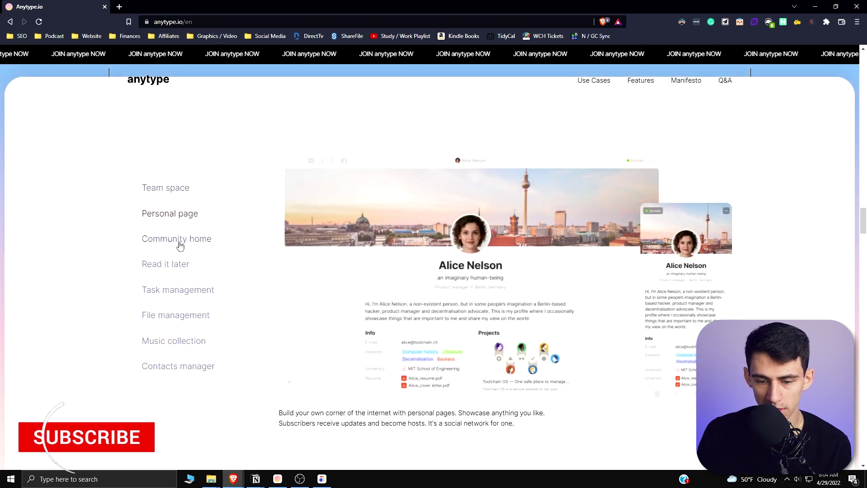
pyautogui.click(179, 244)
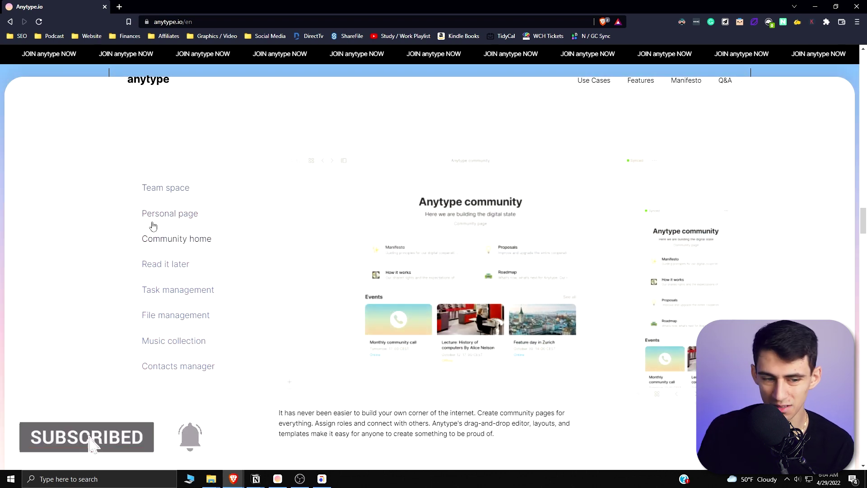
pyautogui.click(175, 292)
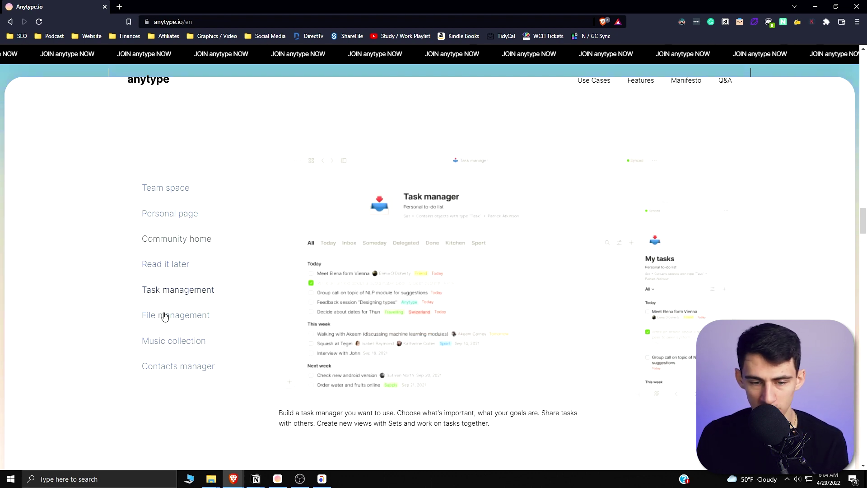
pyautogui.click(164, 316)
# Step: Scroll down to the 'it's a better foundation for our future' section
pyautogui.scroll(-10, 301, 291)
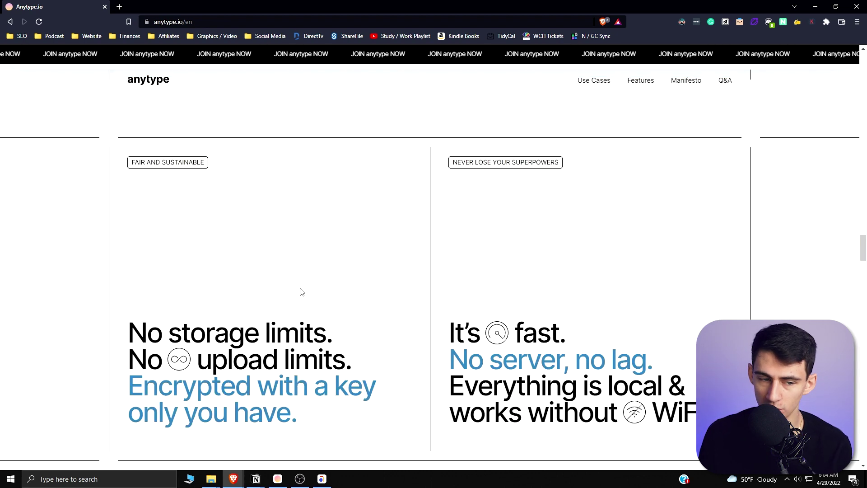
pyautogui.scroll(-1, 232, 277)
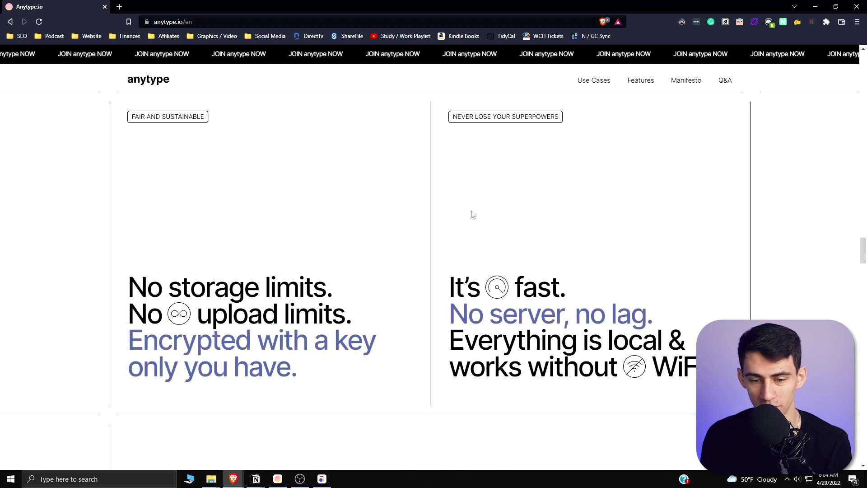
pyautogui.scroll(-5, 469, 214)
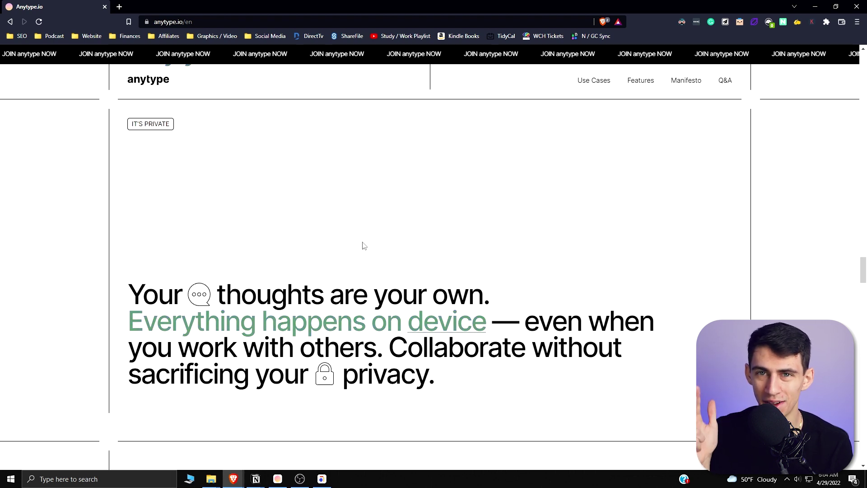
pyautogui.scroll(-5, 364, 245)
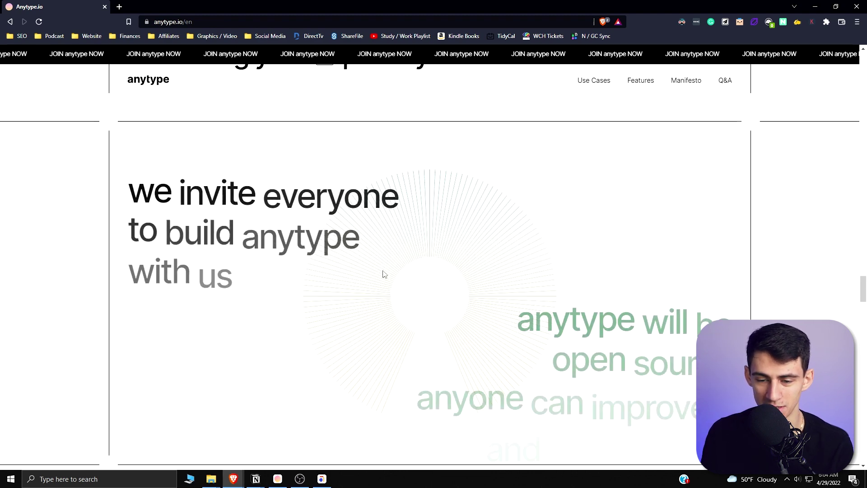
pyautogui.scroll(-5, 383, 274)
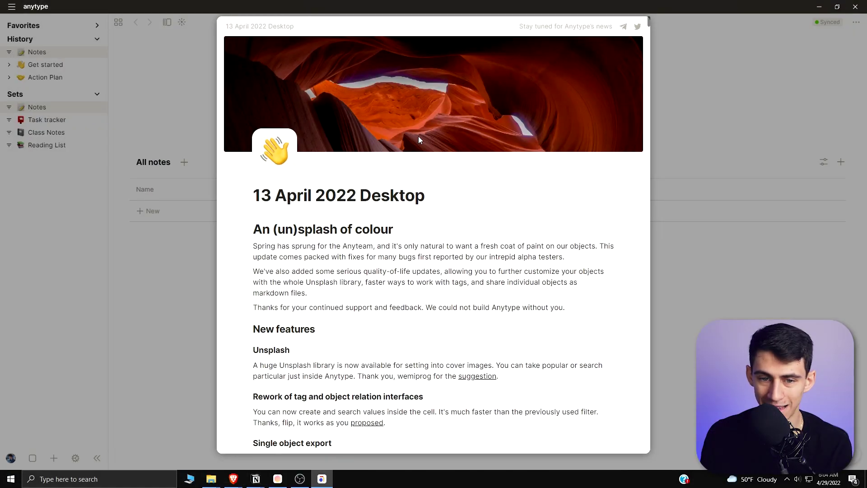
# Step: Close the 13 April 2022 release notes and add a new entry to the Notes set
pyautogui.scroll(-2, 370, 168)
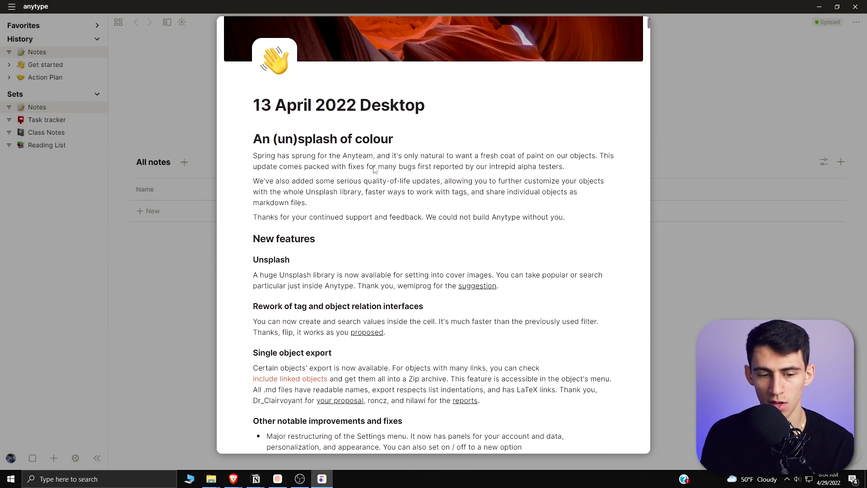
pyautogui.click(209, 213)
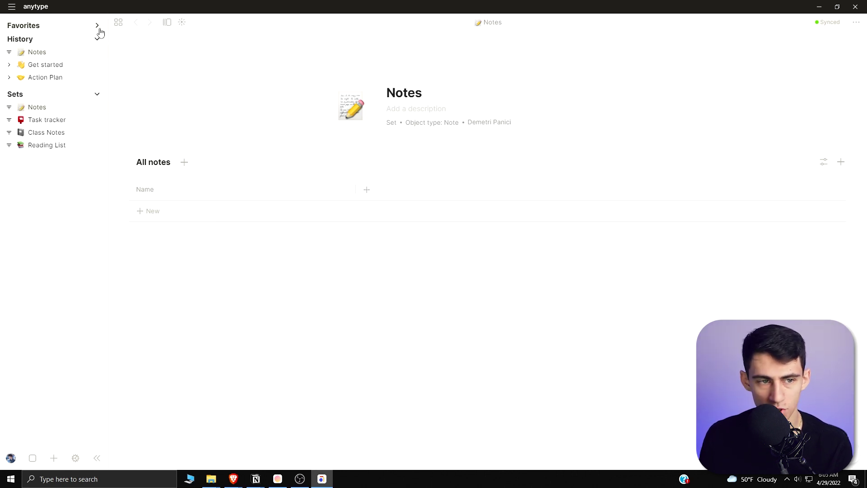
pyautogui.click(153, 211)
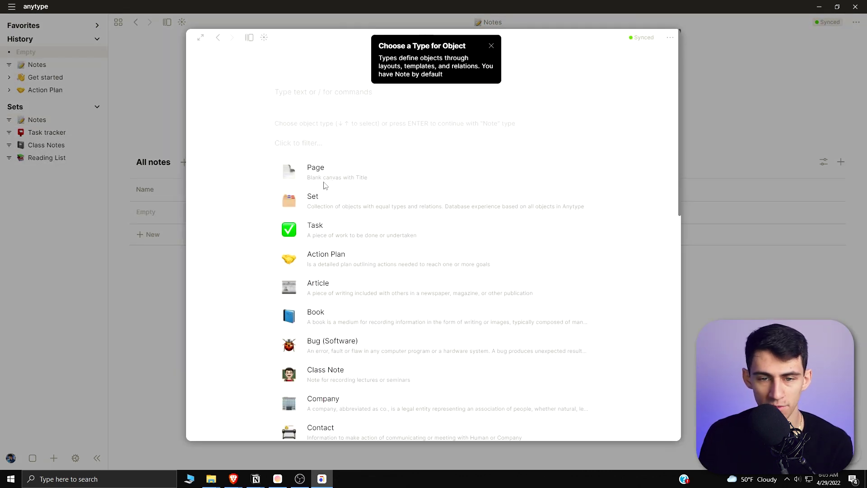
# Step: Dismiss the object type tip, browse the '/' block menu, then close it
pyautogui.click(462, 55)
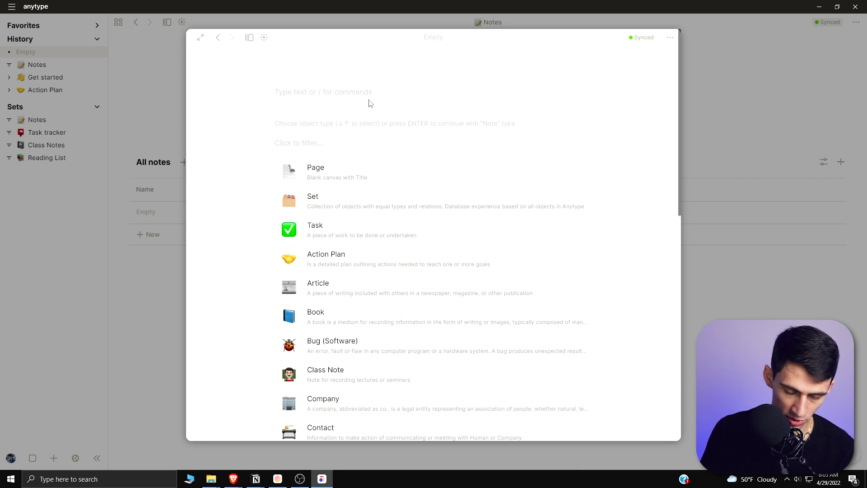
pyautogui.write('/')
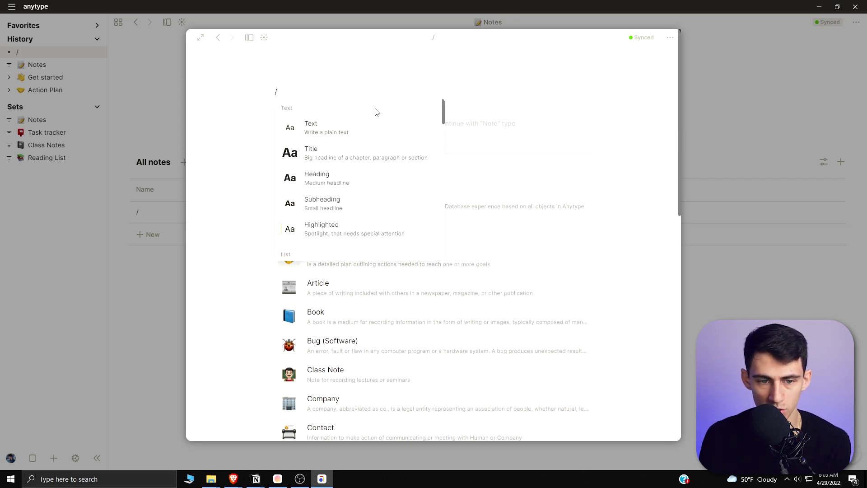
pyautogui.scroll(-1, 316, 120)
pyautogui.scroll(1, 337, 122)
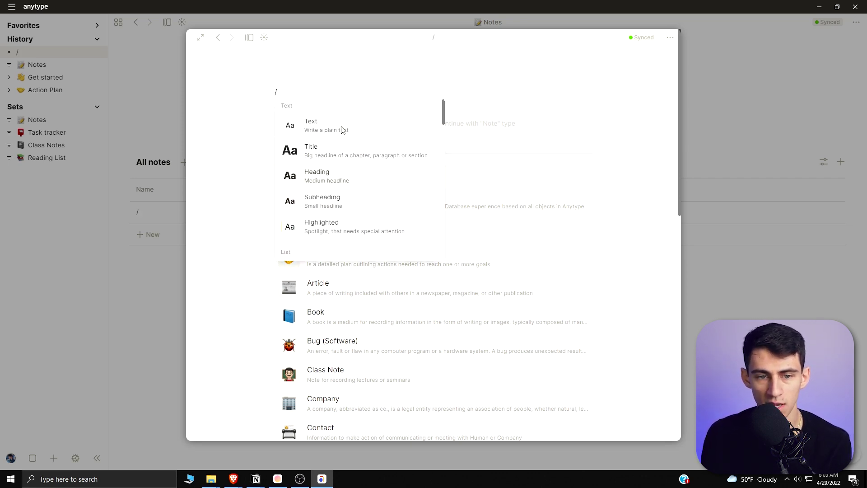
pyautogui.scroll(-4, 332, 188)
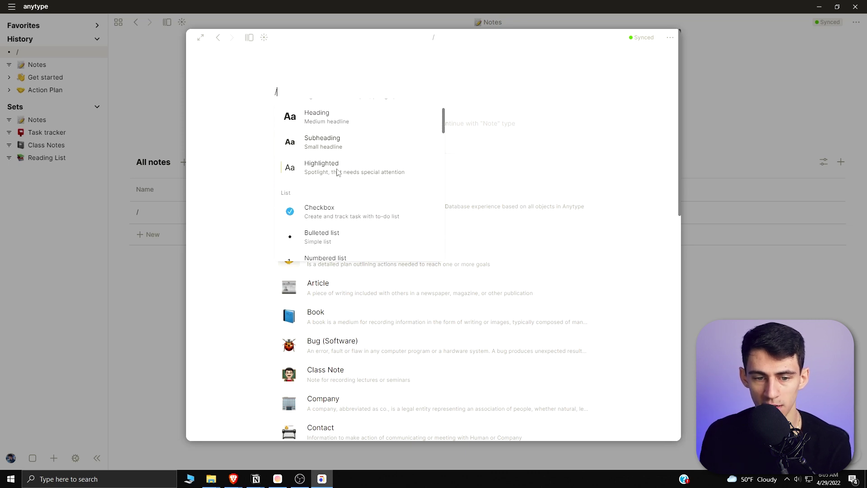
pyautogui.scroll(-1, 309, 199)
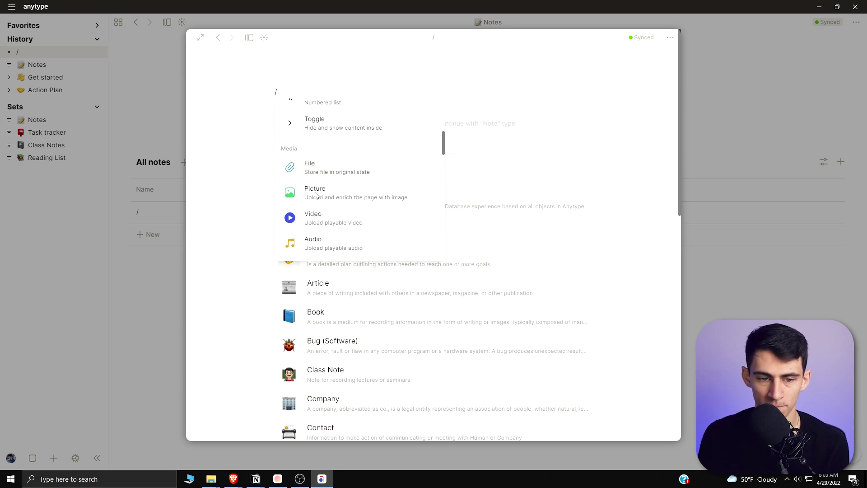
pyautogui.scroll(-1, 318, 208)
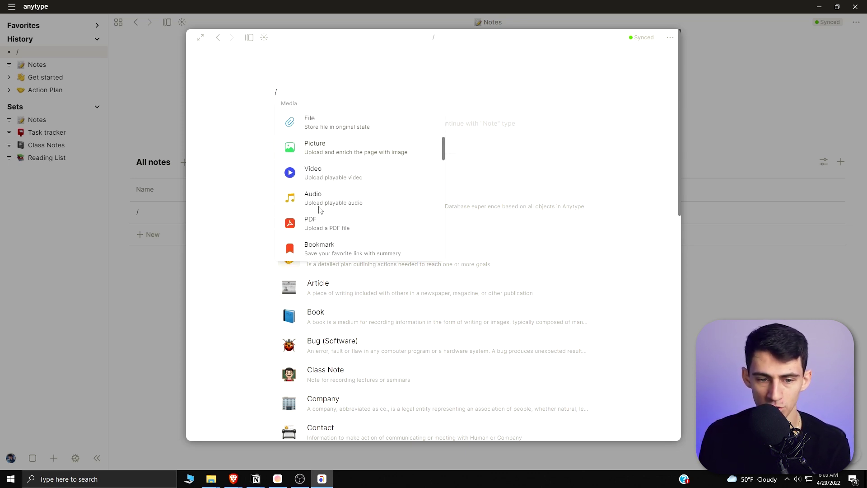
pyautogui.scroll(-1, 332, 224)
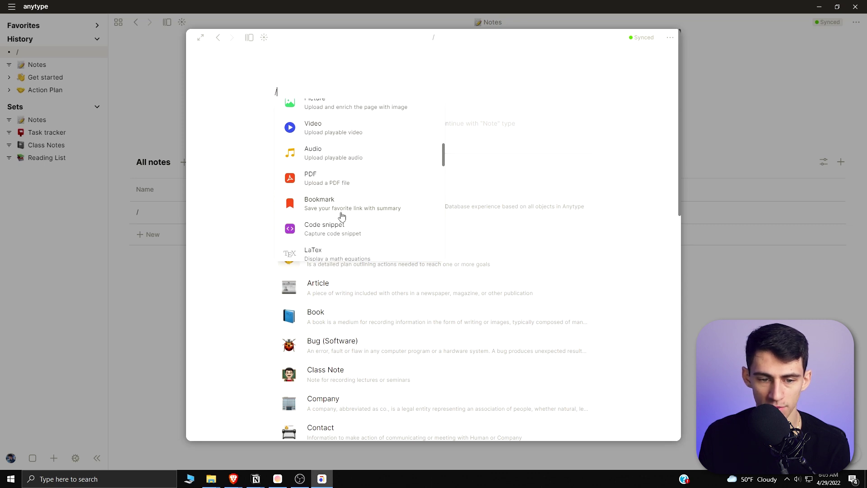
pyautogui.scroll(-1, 342, 216)
pyautogui.scroll(-3, 334, 219)
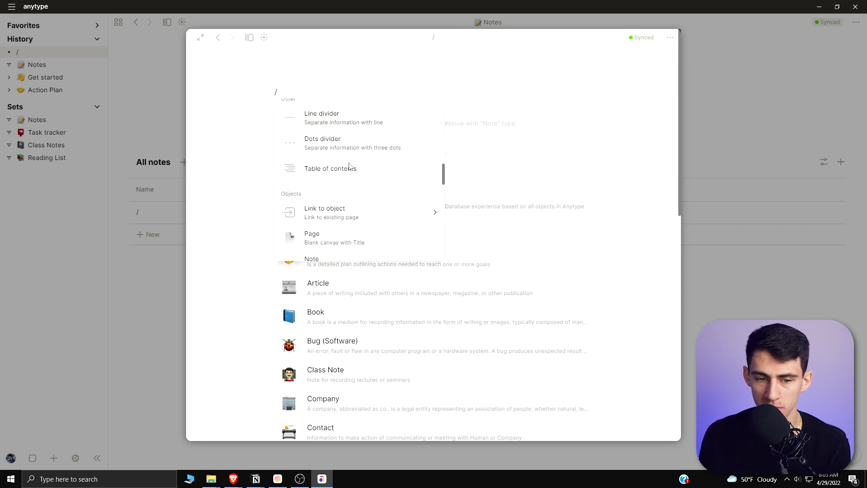
pyautogui.scroll(-2, 334, 171)
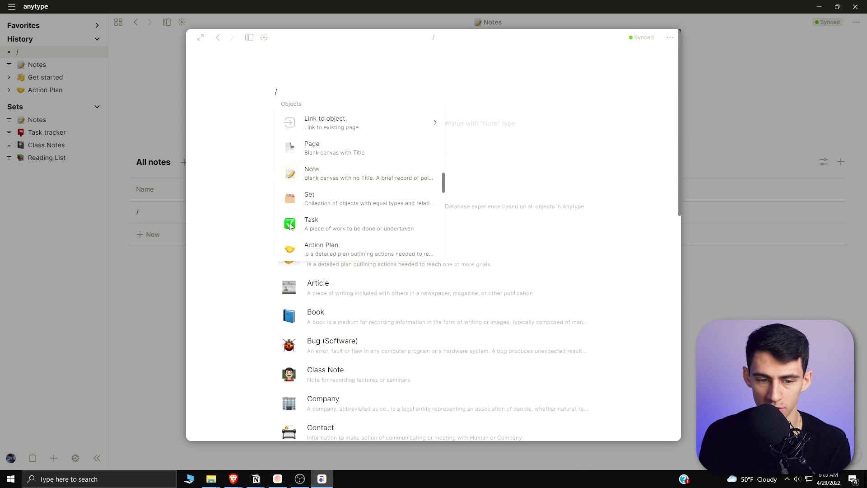
pyautogui.click(239, 173)
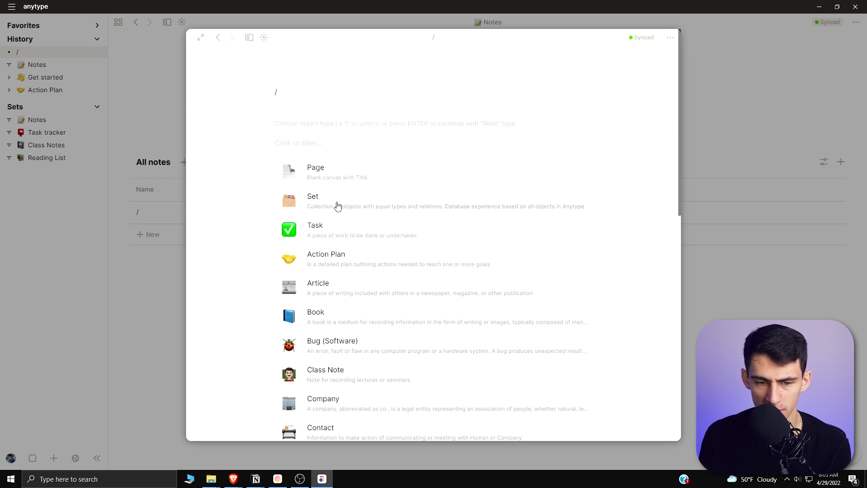
# Step: Make the new object a set of Note objects and open its view settings
pyautogui.click(487, 203)
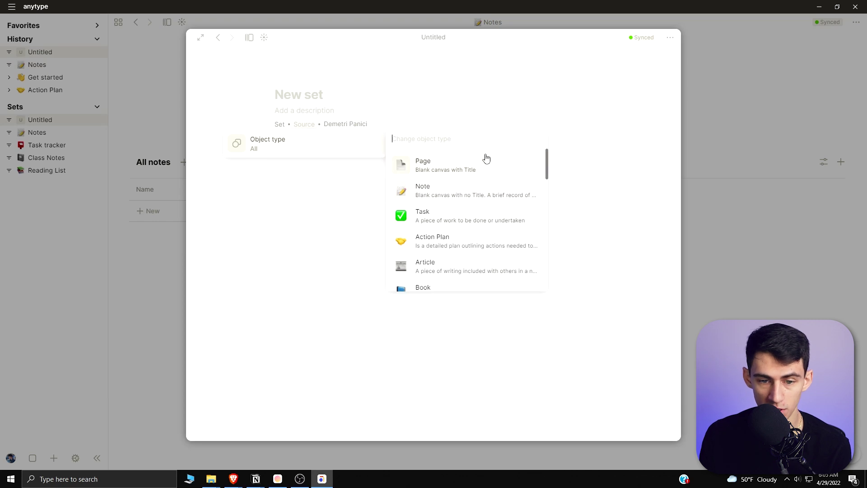
pyautogui.click(457, 200)
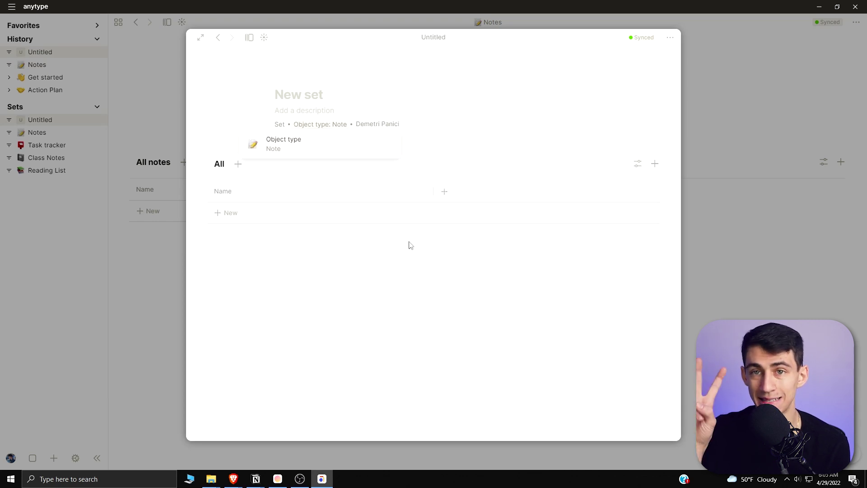
pyautogui.click(639, 165)
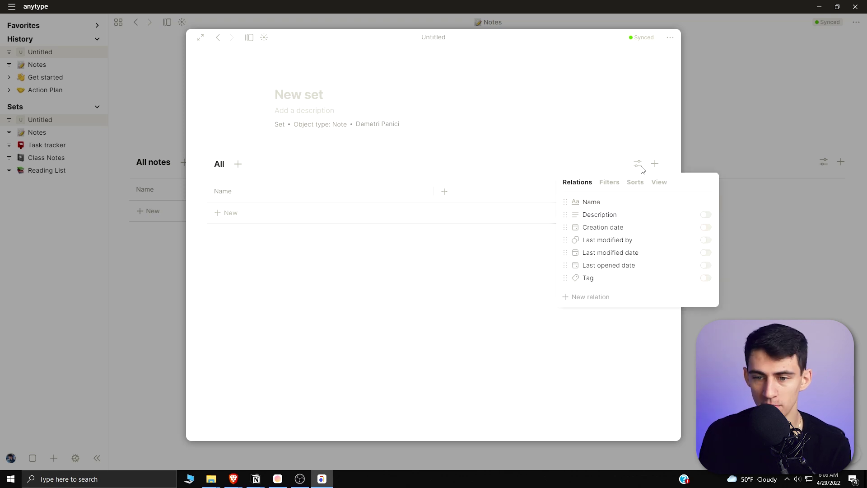
# Step: Add a second Name filter to the set view and close the filters panel
pyautogui.click(607, 183)
pyautogui.click(593, 234)
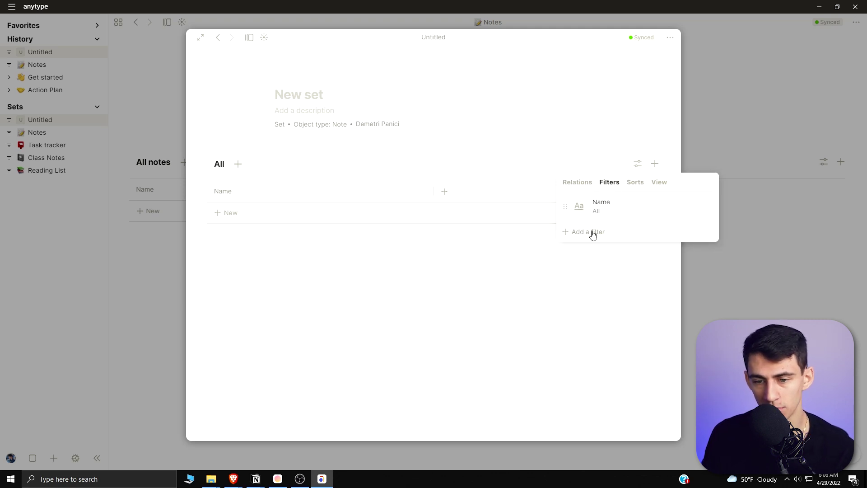
pyautogui.click(592, 207)
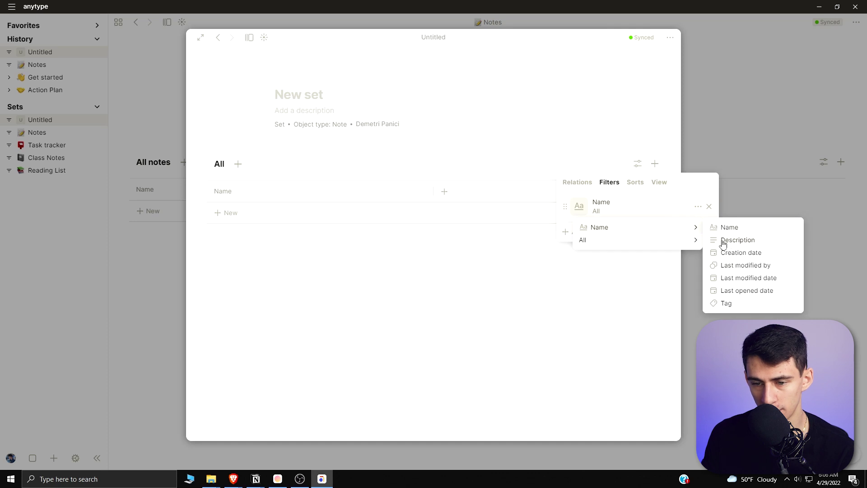
pyautogui.moveTo(666, 246)
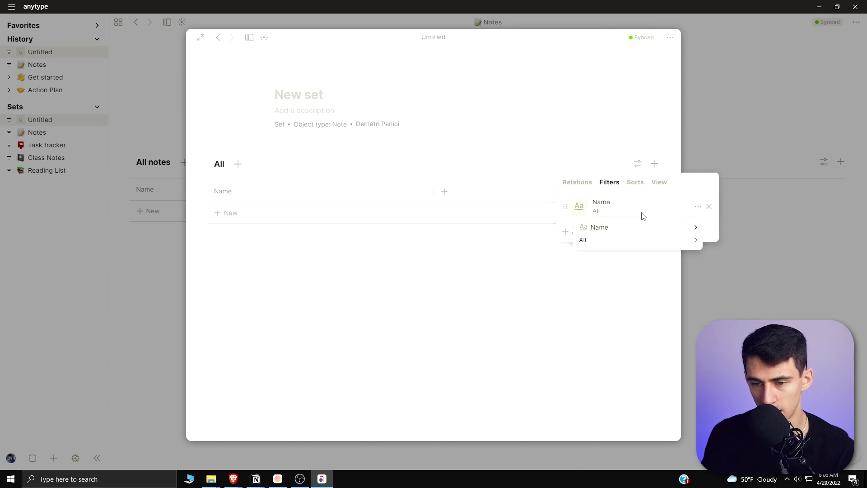
pyautogui.click(614, 232)
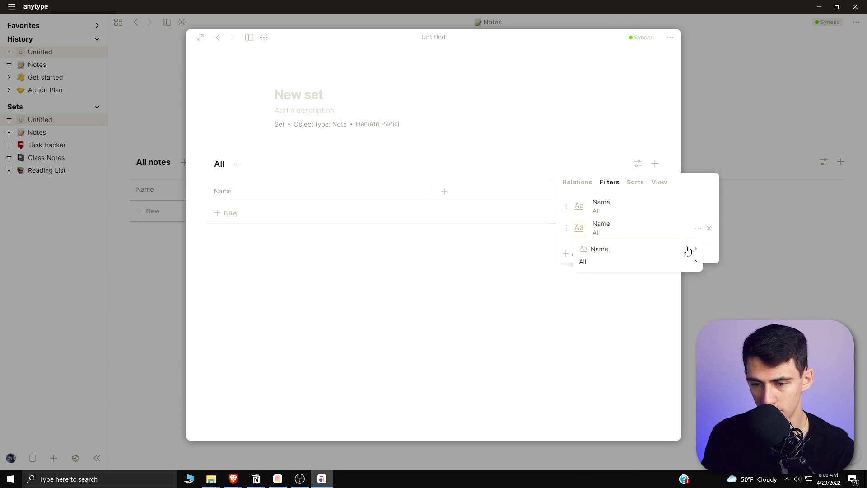
pyautogui.moveTo(687, 251)
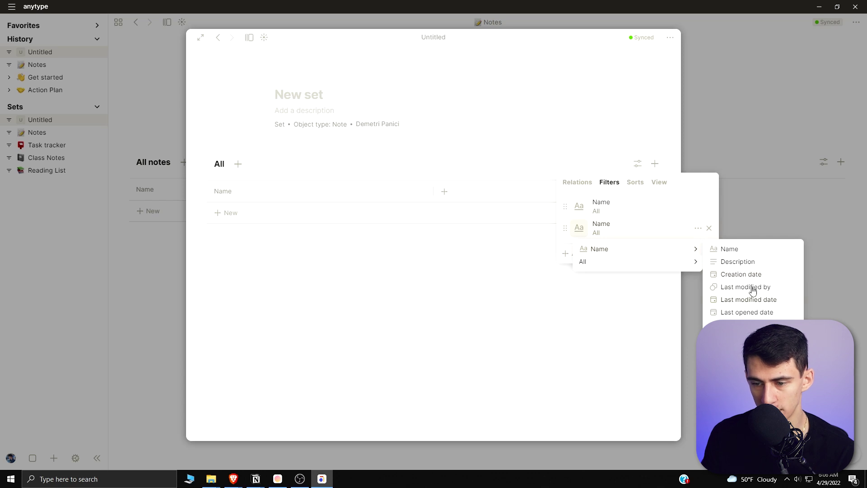
pyautogui.click(693, 276)
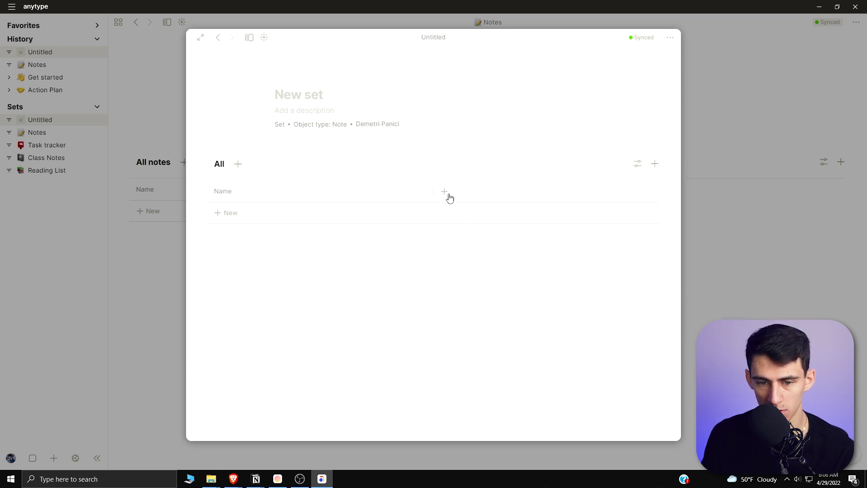
# Step: Browse the relations available for a new table column, then dismiss without adding one
pyautogui.click(444, 192)
pyautogui.click(410, 304)
pyautogui.scroll(-5, 585, 299)
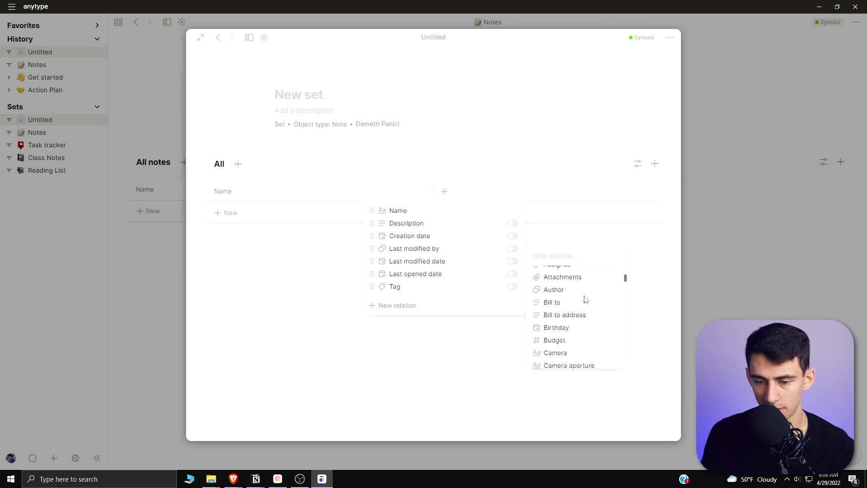
pyautogui.scroll(-5, 584, 300)
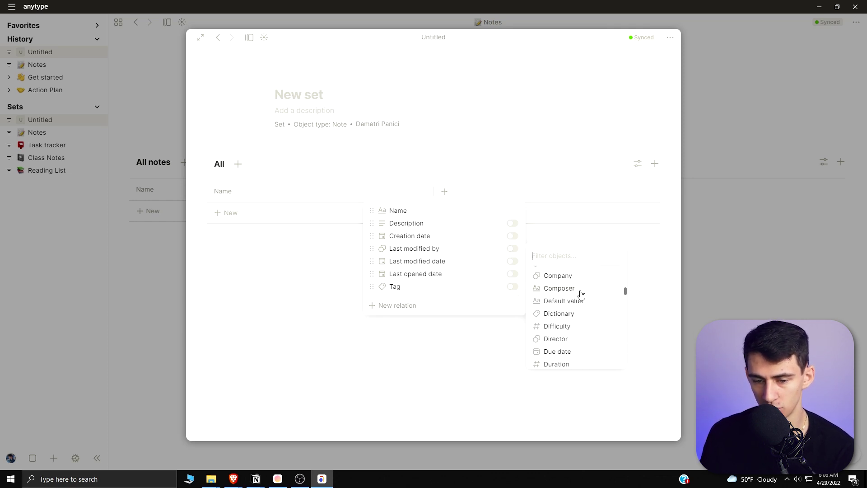
pyautogui.scroll(-3, 581, 295)
pyautogui.scroll(-8, 575, 300)
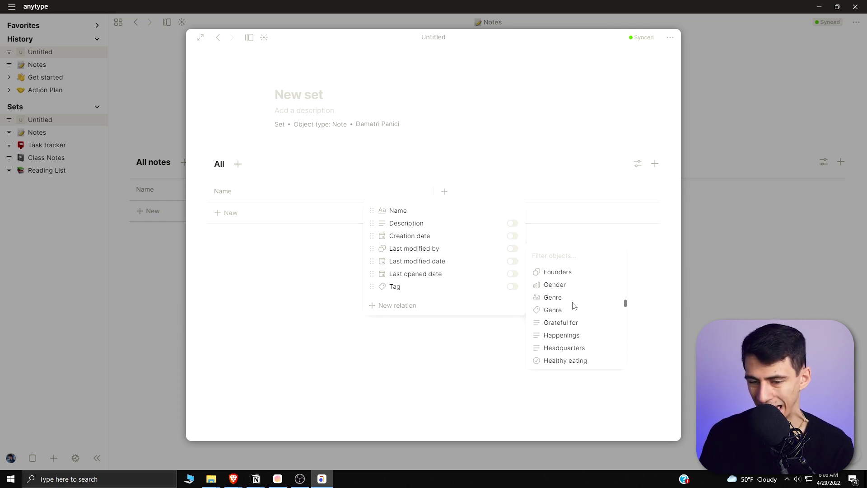
pyautogui.scroll(-6, 573, 305)
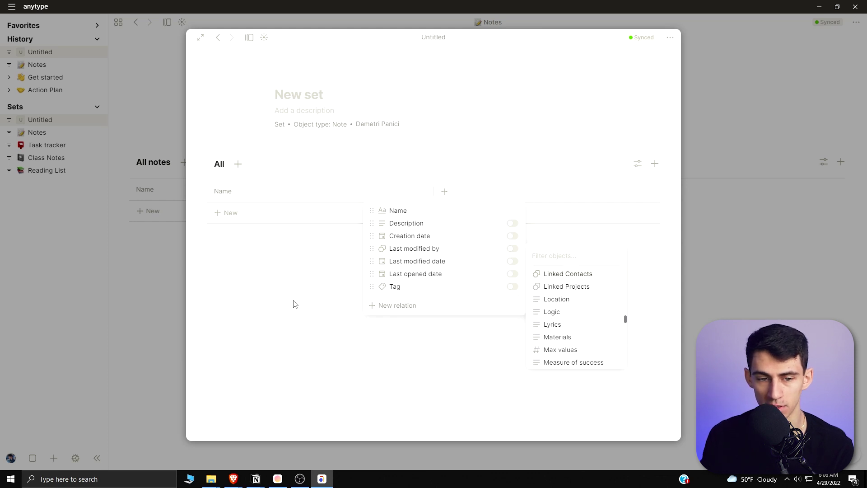
pyautogui.click(330, 94)
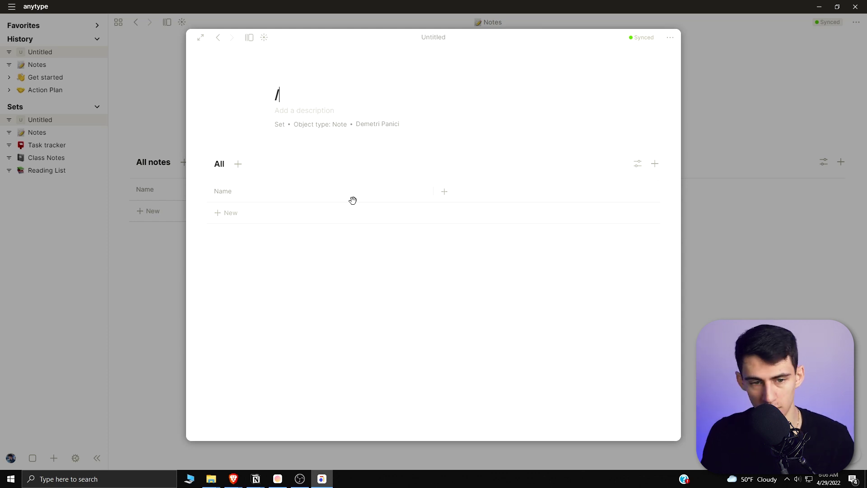
# Step: Close the set and create a new Task in Notes titled 'Make Video'
pyautogui.click(150, 220)
pyautogui.click(152, 211)
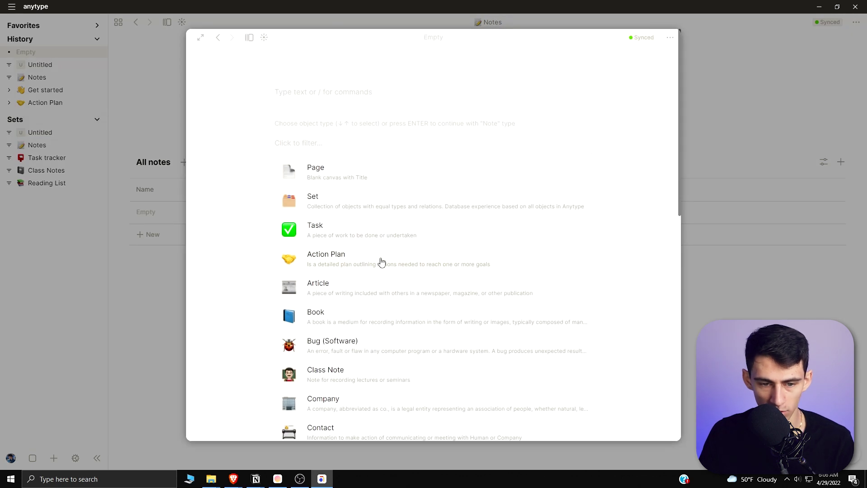
pyautogui.click(339, 230)
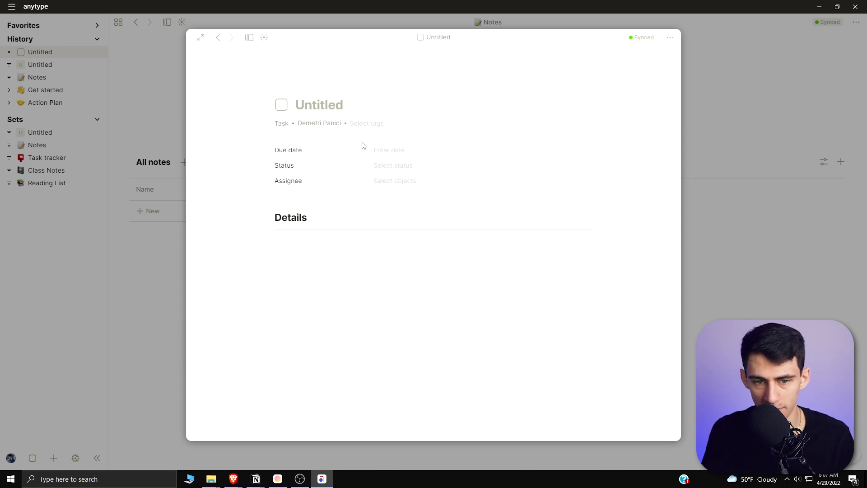
pyautogui.write('MAke')
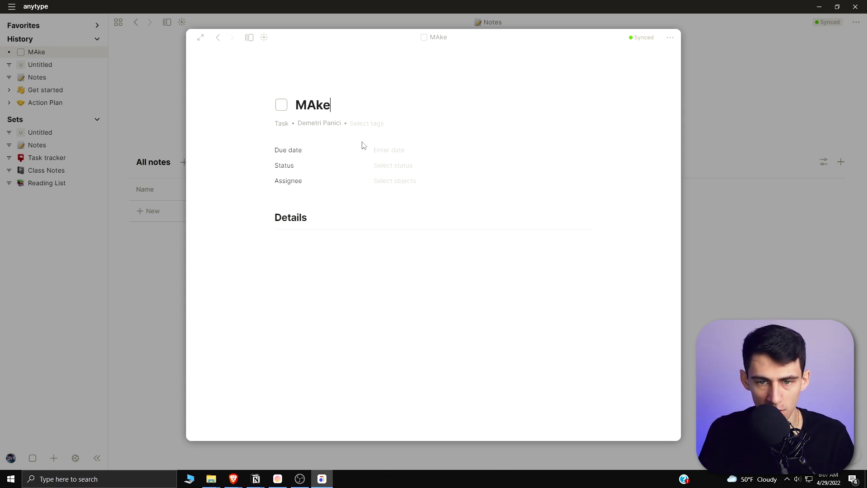
pyautogui.press('BackSpace')
pyautogui.press('BackSpace')
pyautogui.press('BackSpace')
pyautogui.write('ake Video')
# Step: Add checkbox to-dos 'Record video' and 'take thumbail' under Details
pyautogui.click(368, 252)
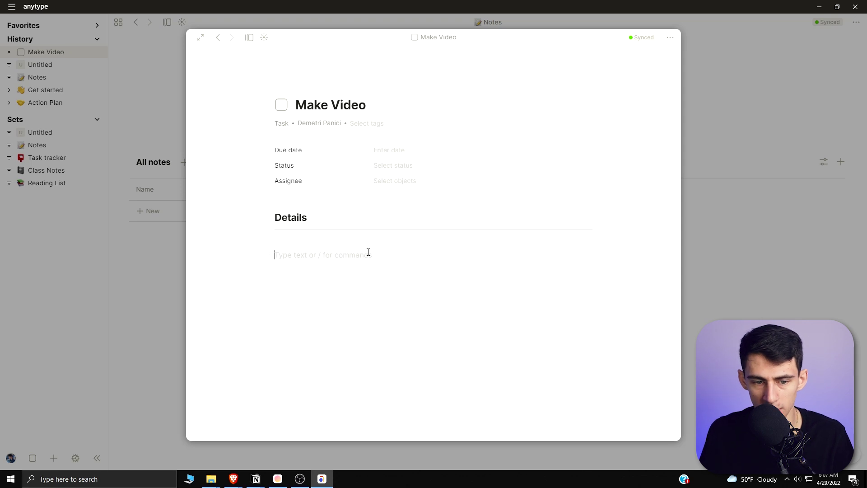
pyautogui.write('/to')
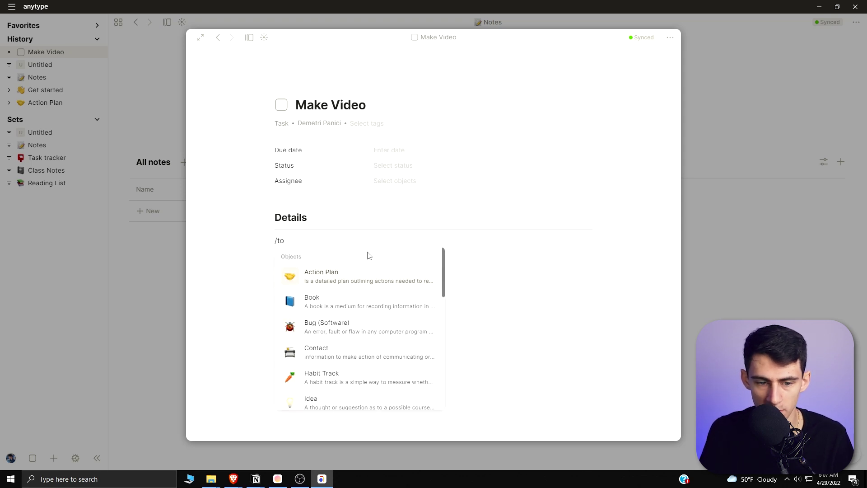
pyautogui.press('BackSpace')
pyautogui.press('BackSpace')
pyautogui.scroll(-2, 358, 285)
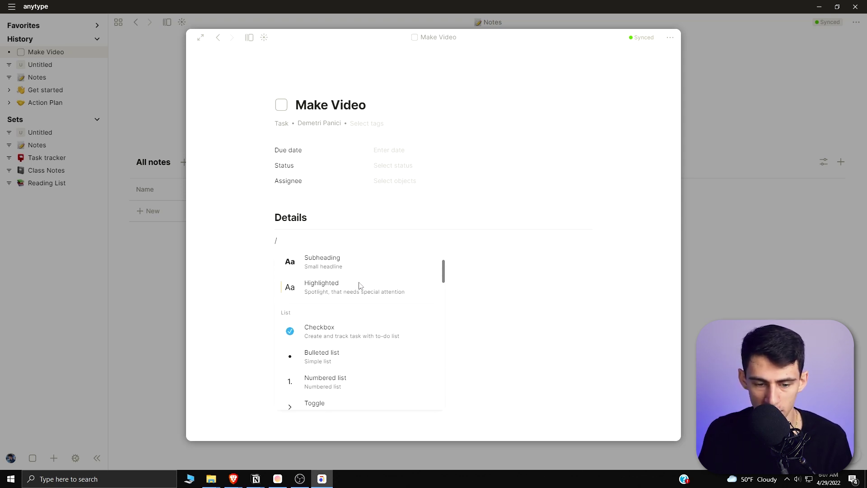
pyautogui.write('check')
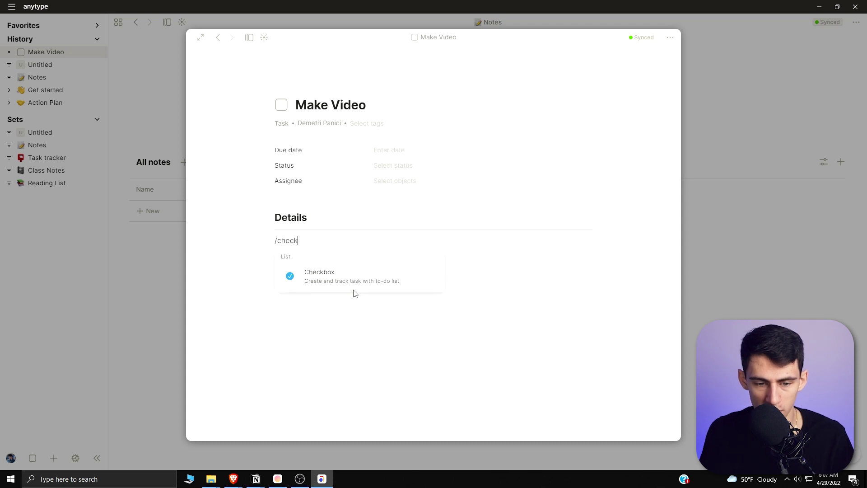
pyautogui.press('Return')
pyautogui.write('REco')
pyautogui.press('BackSpace')
pyautogui.write('ecord video')
pyautogui.press('Return')
pyautogui.write('take thu')
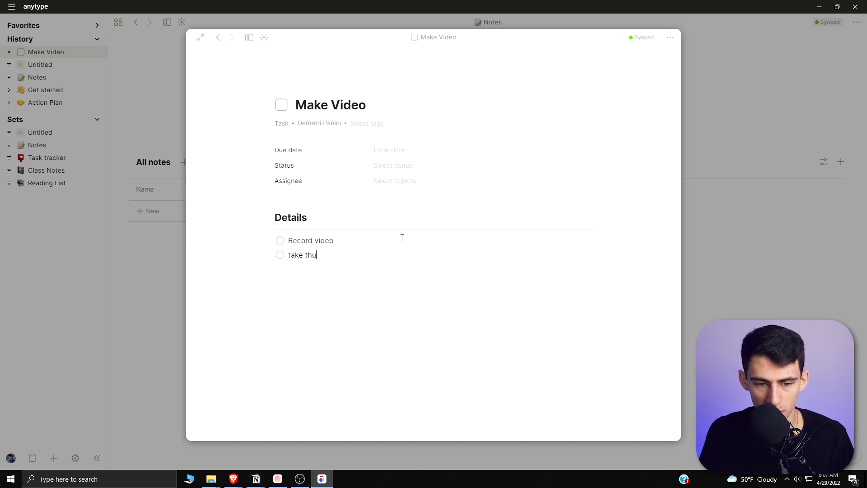
pyautogui.write('mbail')
pyautogui.press('Return')
# Step: Add a toggle block below the to-dos and start a new '/' line
pyautogui.press('Return')
pyautogui.write('/tog')
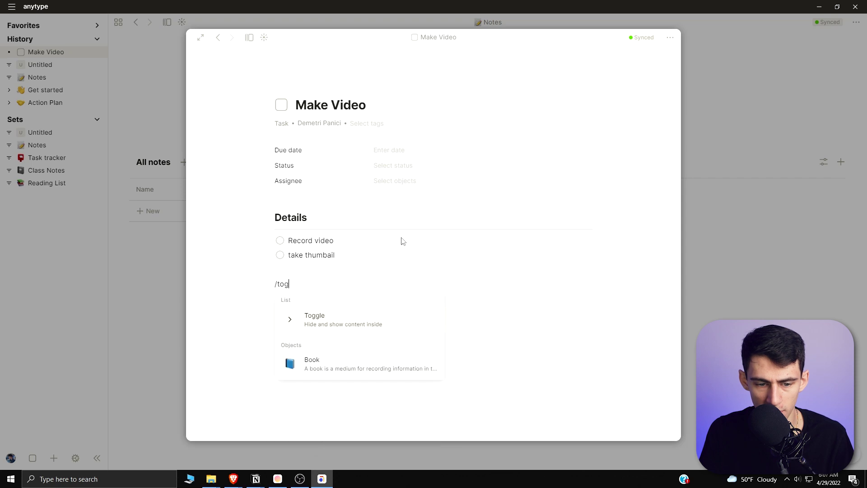
pyautogui.press('Return')
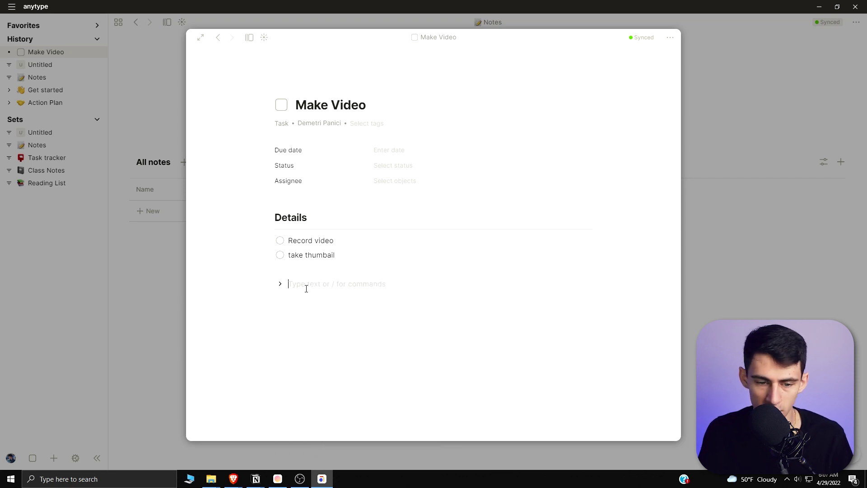
pyautogui.write('song')
pyautogui.press('Return')
pyautogui.write('/')
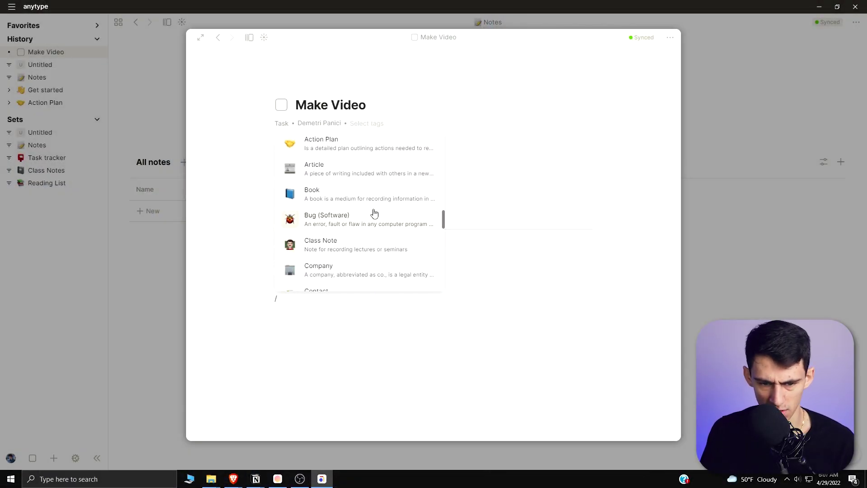
# Step: Insert a new Goal object from the slash menu, then return to the Make Video task
pyautogui.scroll(2, 380, 205)
pyautogui.moveTo(378, 206)
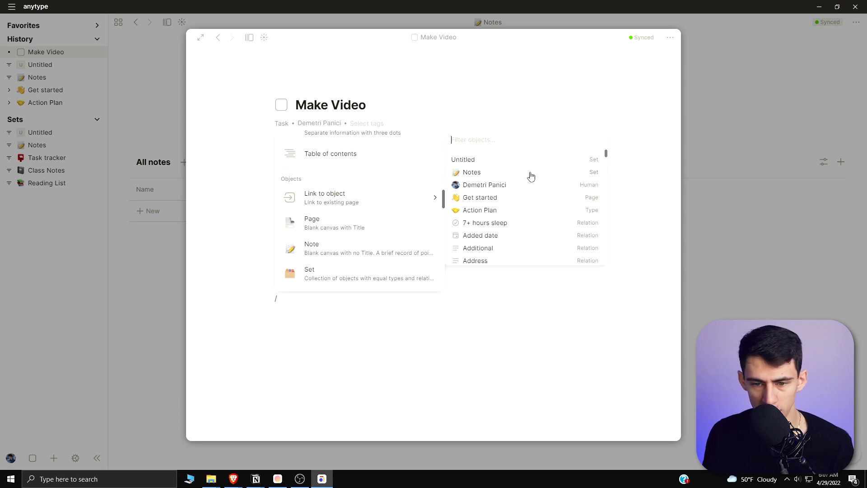
pyautogui.scroll(-3, 525, 191)
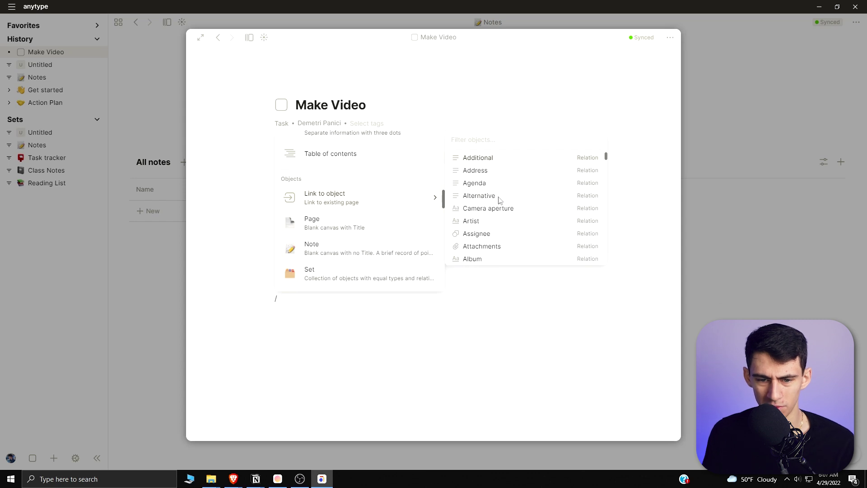
pyautogui.scroll(-4, 421, 224)
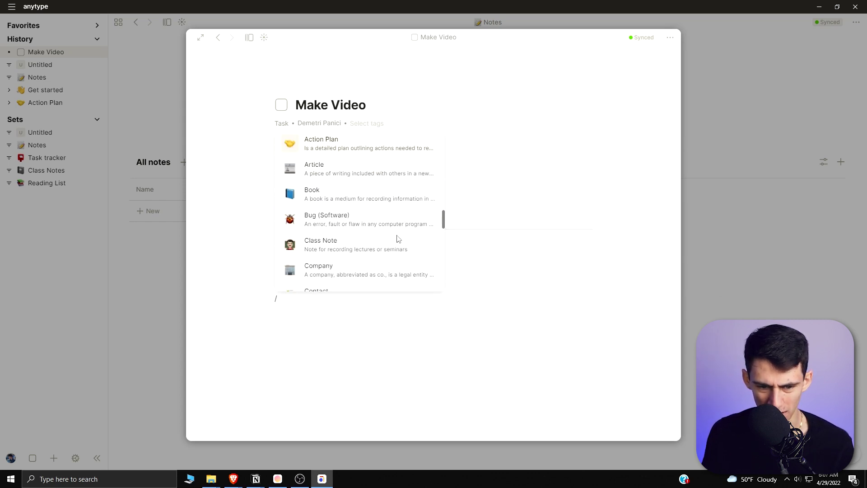
pyautogui.click(386, 271)
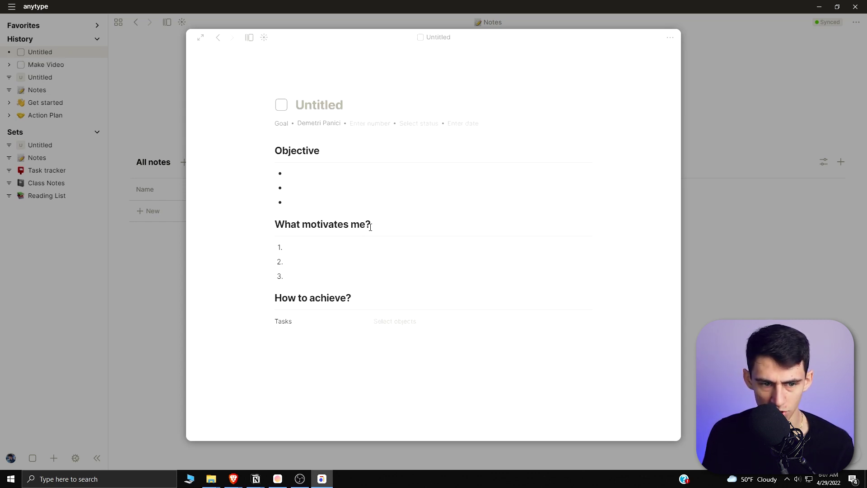
pyautogui.click(218, 39)
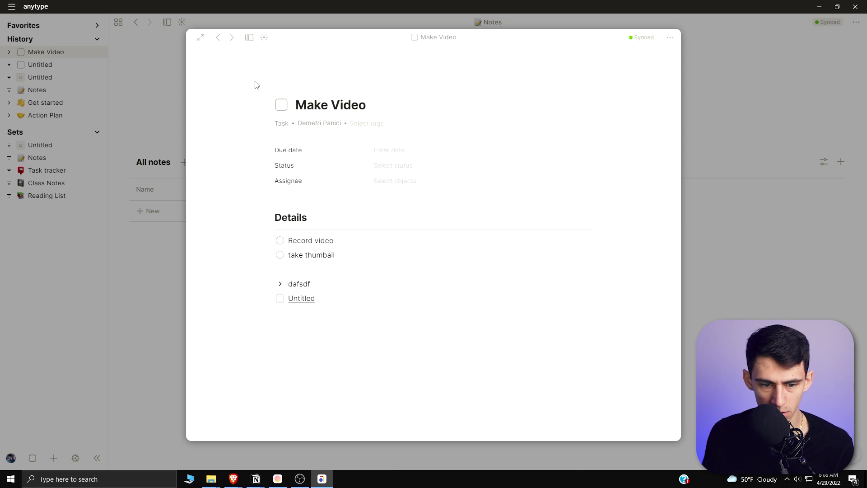
# Step: Open the linked untitled goal and title it 'Example Goal'
pyautogui.click(303, 300)
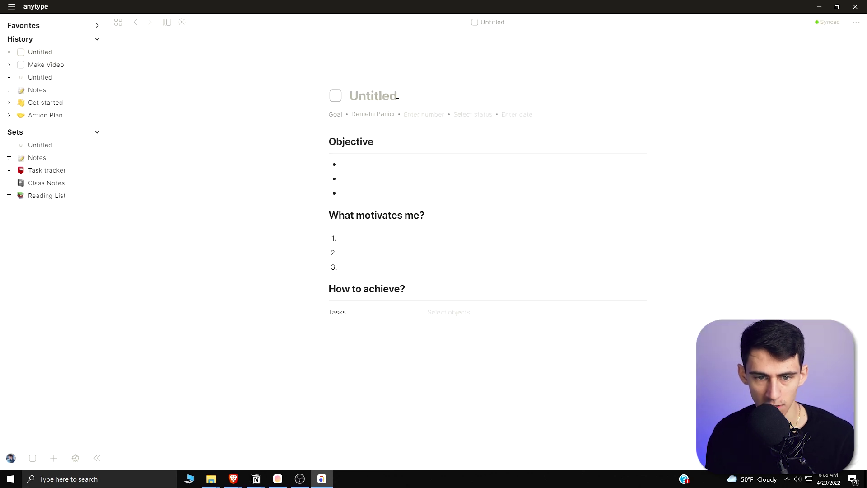
pyautogui.write('Example Goal')
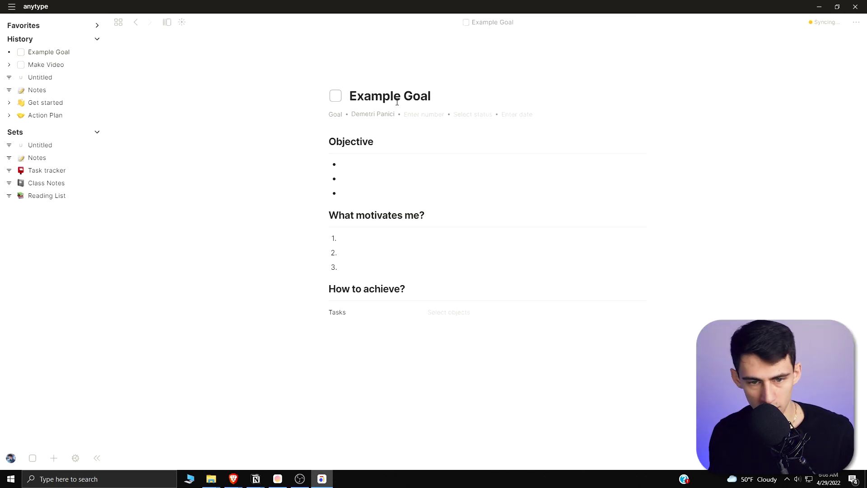
pyautogui.click(140, 25)
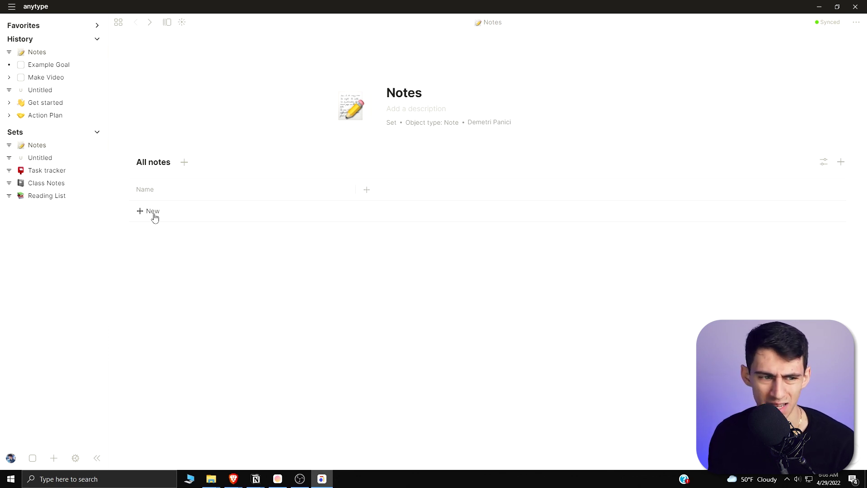
# Step: Return to Example Goal, expand Favorites and open the page's options menu
pyautogui.click(15, 65)
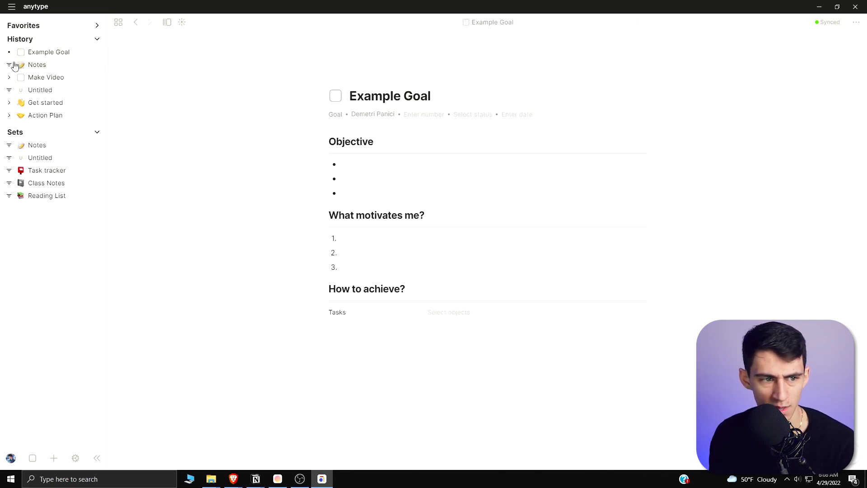
pyautogui.click(97, 27)
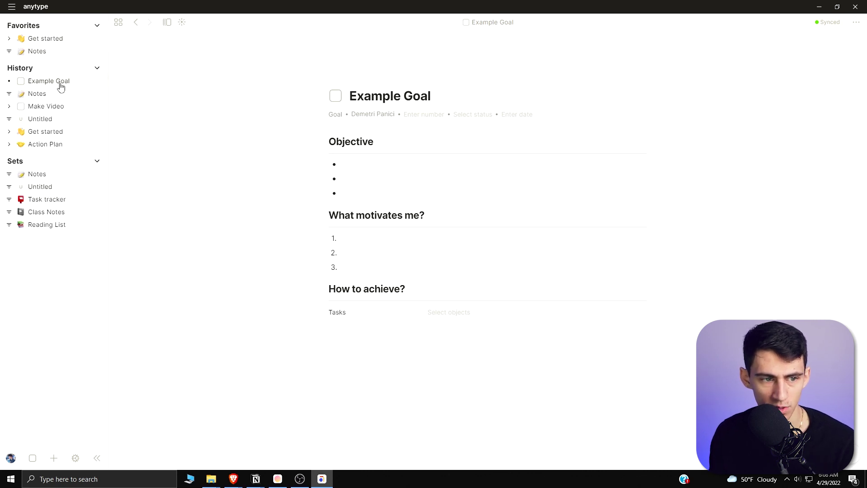
pyautogui.click(857, 23)
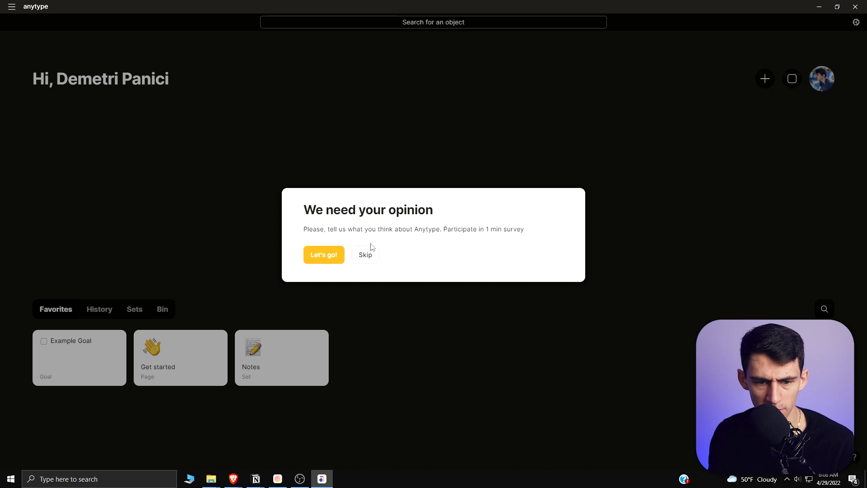
# Step: Skip the survey, open the profile's Graph View and pan around the graph
pyautogui.click(364, 254)
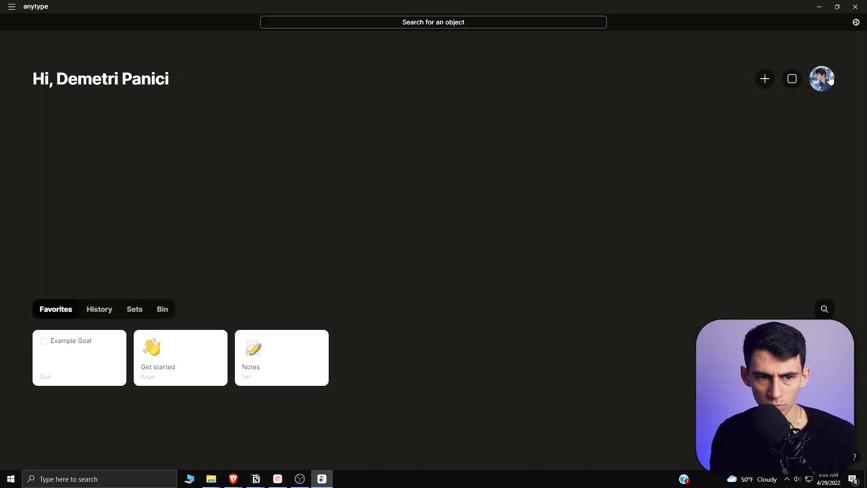
pyautogui.click(823, 79)
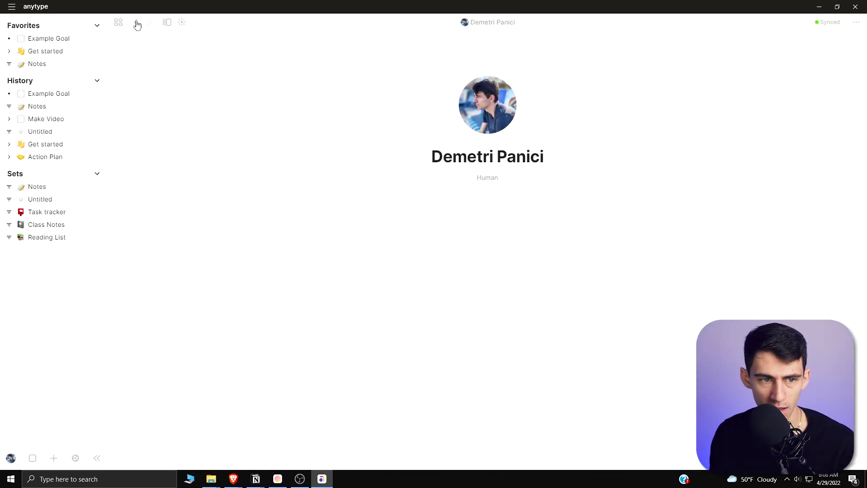
pyautogui.click(181, 22)
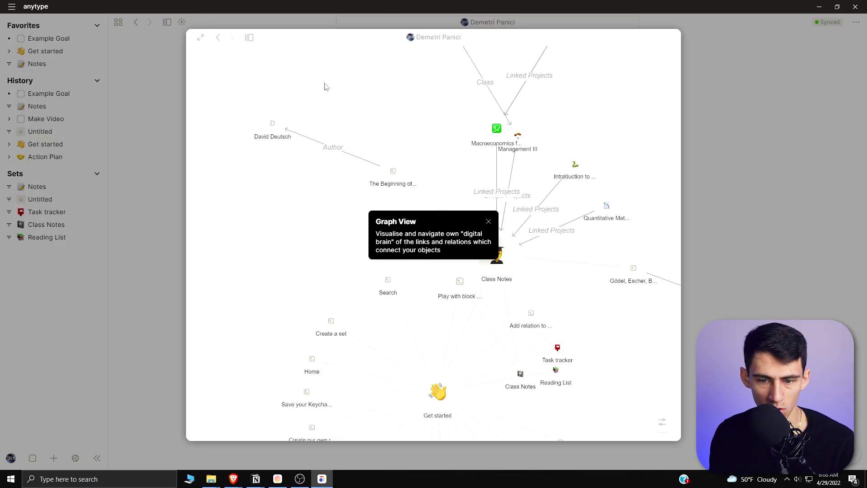
pyautogui.click(549, 289)
pyautogui.moveTo(571, 290); pyautogui.dragTo(510, 422)
pyautogui.moveTo(549, 188); pyautogui.dragTo(536, 138)
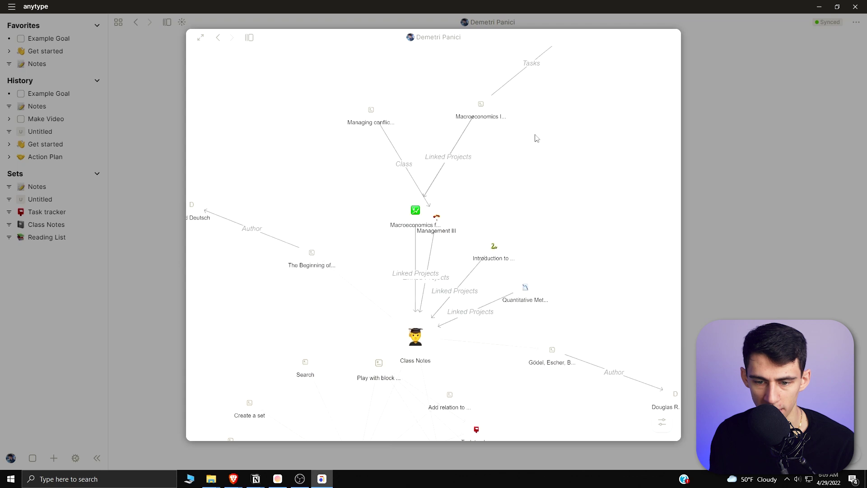
pyautogui.moveTo(485, 187); pyautogui.dragTo(556, 53)
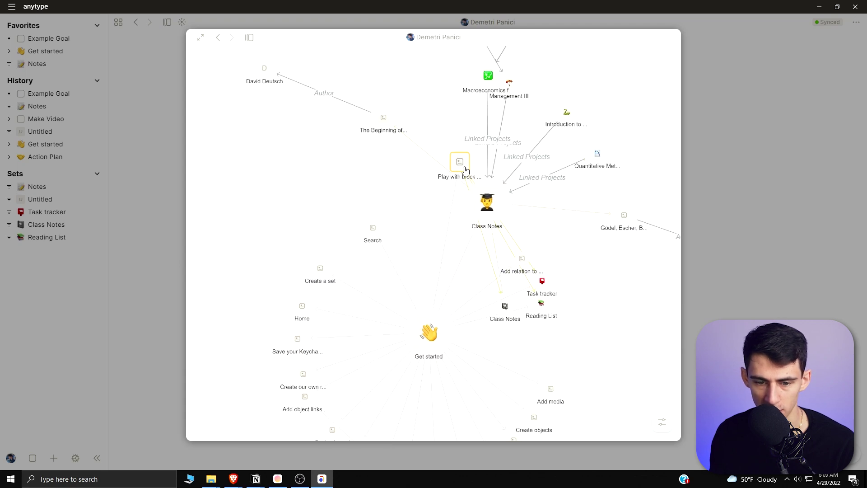
pyautogui.moveTo(459, 160); pyautogui.dragTo(447, 225)
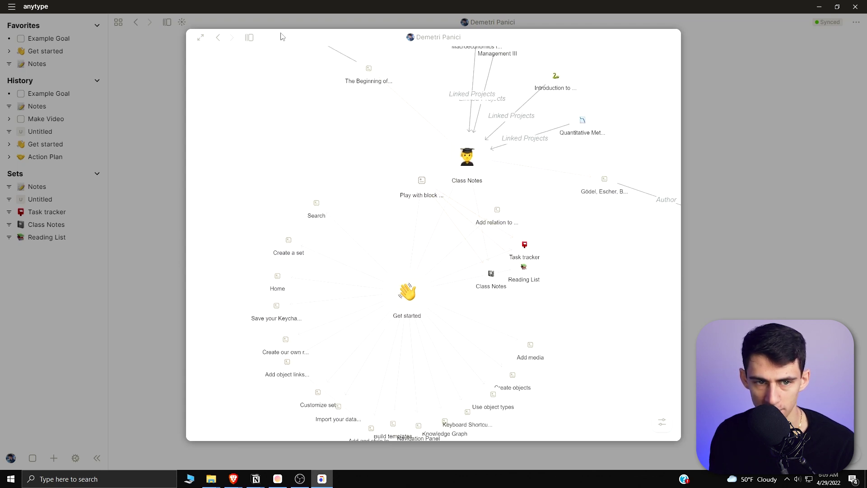
# Step: Switch to Navigation view, go home and open the Notes set from Sets
pyautogui.click(249, 38)
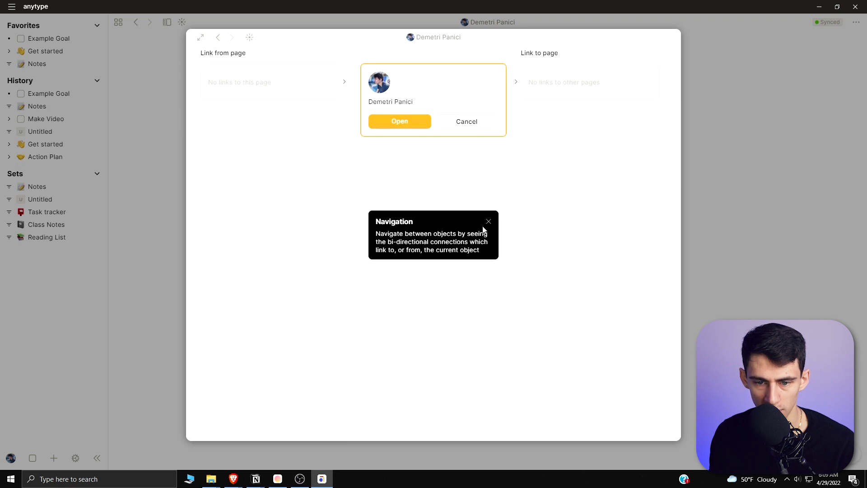
pyautogui.click(489, 221)
pyautogui.click(425, 121)
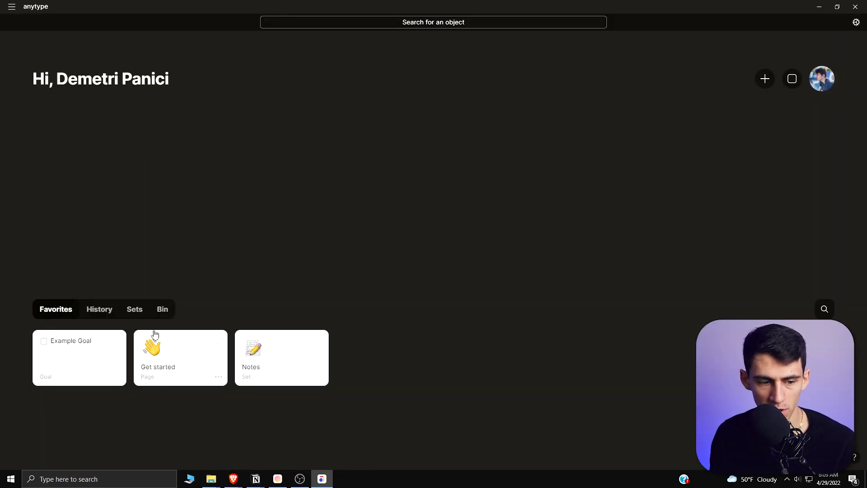
pyautogui.click(100, 310)
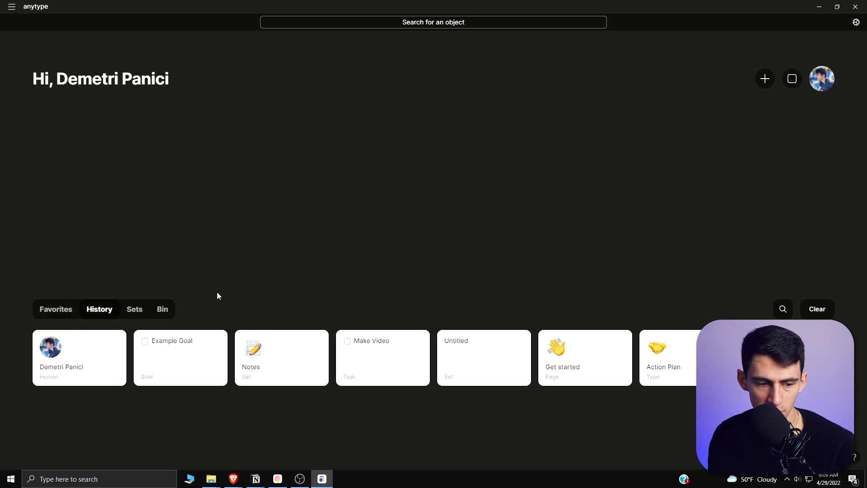
pyautogui.click(145, 313)
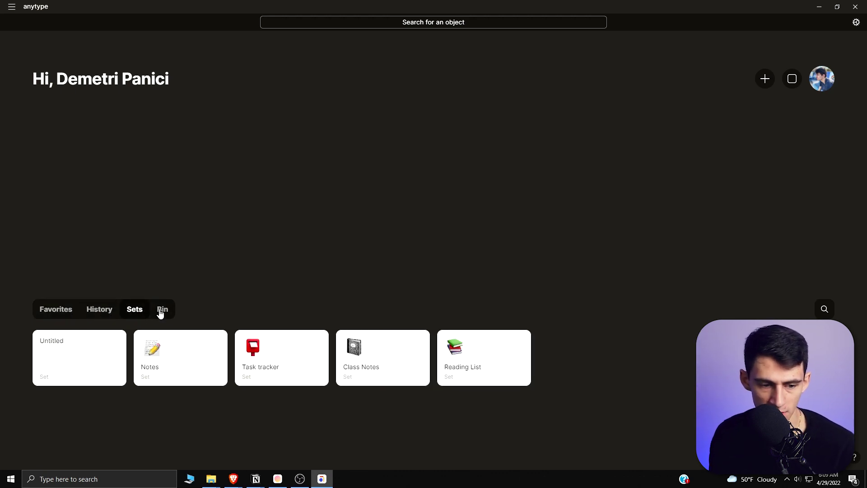
pyautogui.click(156, 359)
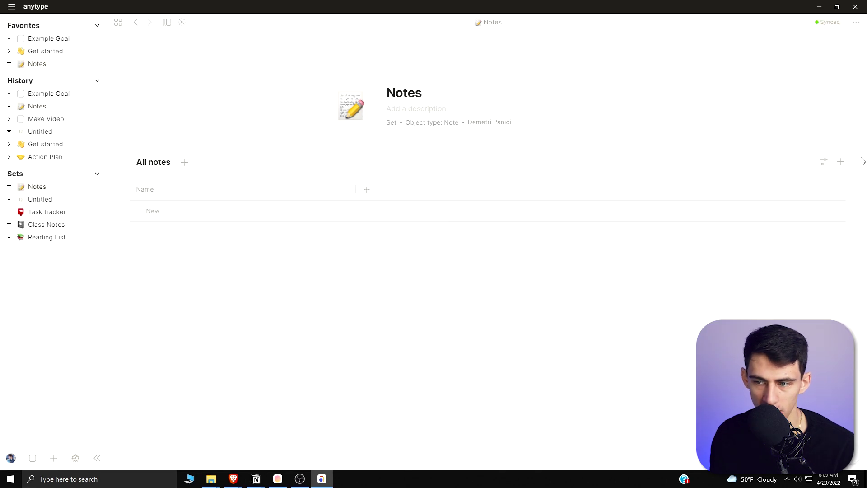
# Step: Show the Description, Creation date, Last modified, Last opened and Tag columns in the Notes table
pyautogui.click(823, 162)
pyautogui.click(848, 212)
pyautogui.click(849, 225)
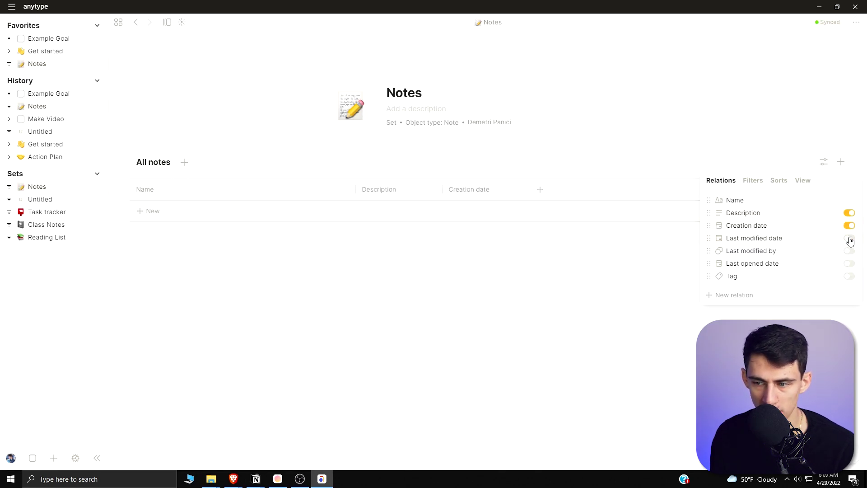
pyautogui.click(849, 239)
pyautogui.click(849, 251)
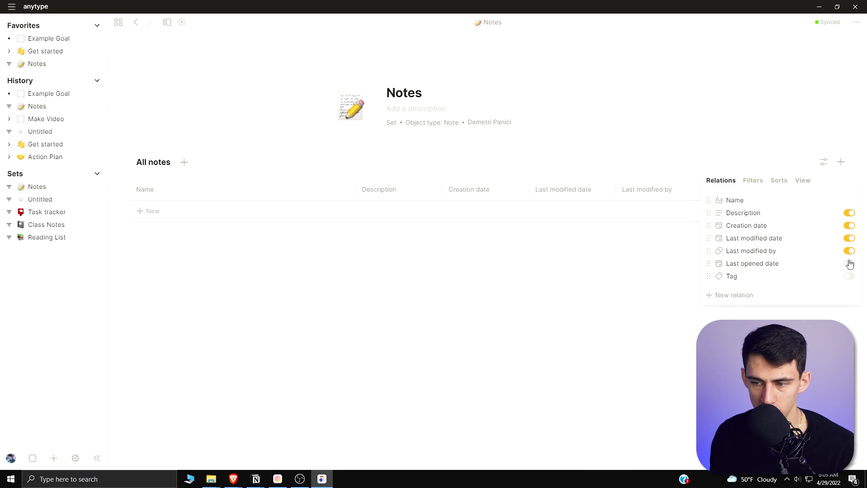
pyautogui.click(849, 264)
pyautogui.click(849, 276)
# Step: Add a new note named 'Test' to the Notes set
pyautogui.click(166, 212)
pyautogui.write('T')
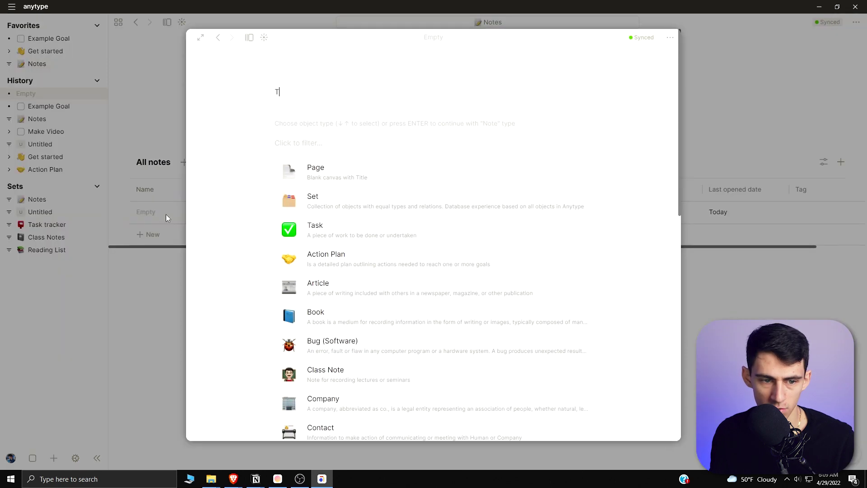
pyautogui.write('est')
pyautogui.click(166, 214)
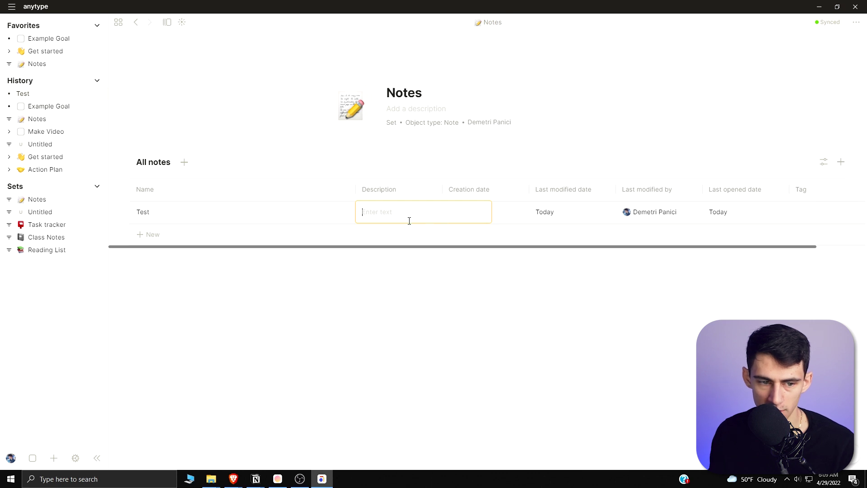
pyautogui.click(498, 242)
# Step: Duplicate the Test note and add one copy to Favorites
pyautogui.rightClick(279, 219)
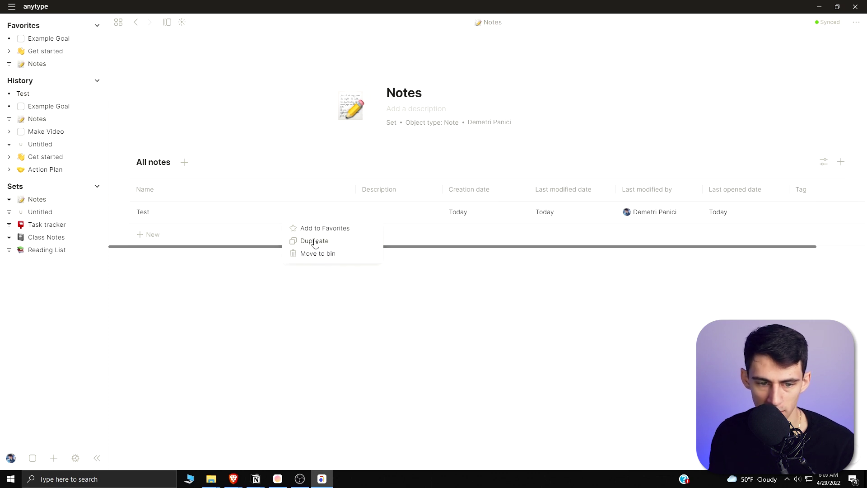
pyautogui.click(315, 244)
pyautogui.click(142, 224)
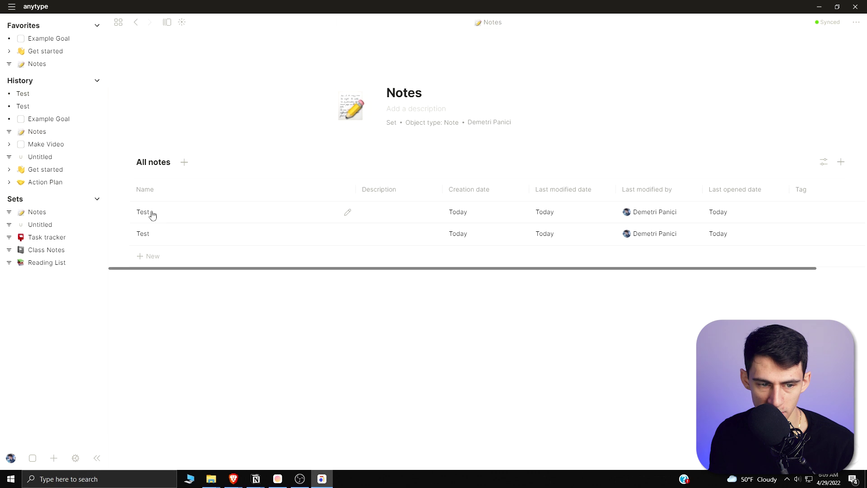
pyautogui.rightClick(152, 215)
pyautogui.click(183, 220)
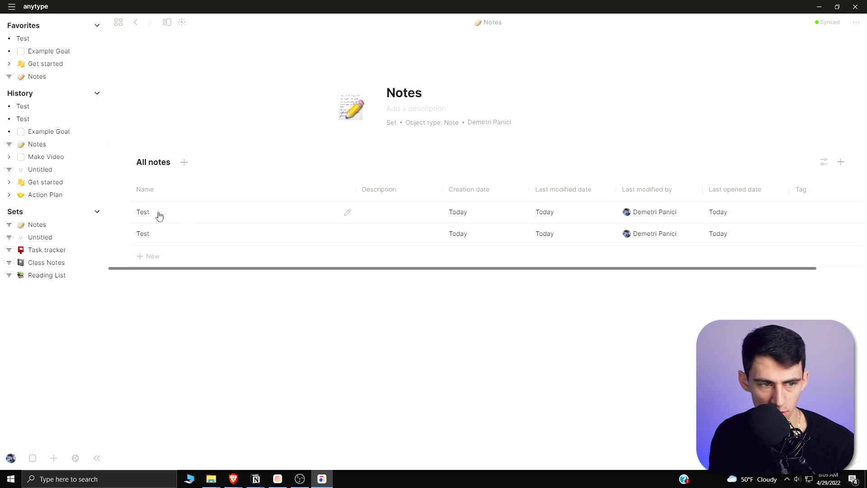
# Step: Open Settings and switch the app's Appearance to Dark mode
pyautogui.hotkey('ctrl', ',')
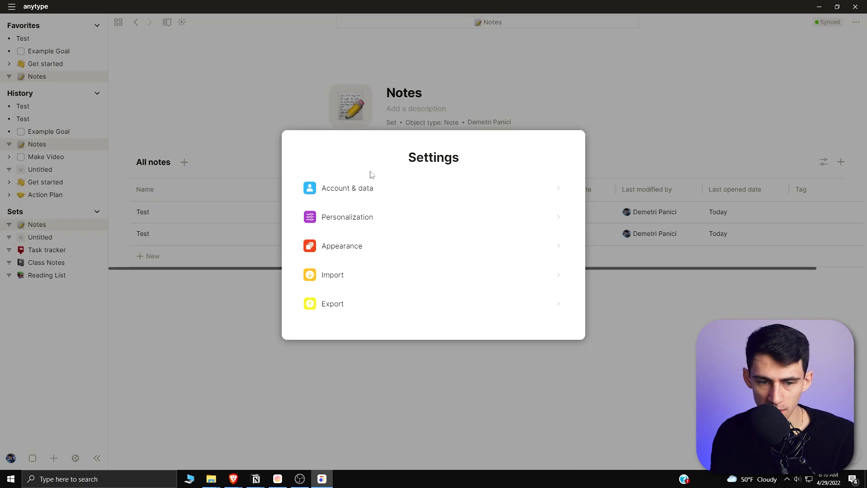
pyautogui.click(358, 215)
pyautogui.click(311, 180)
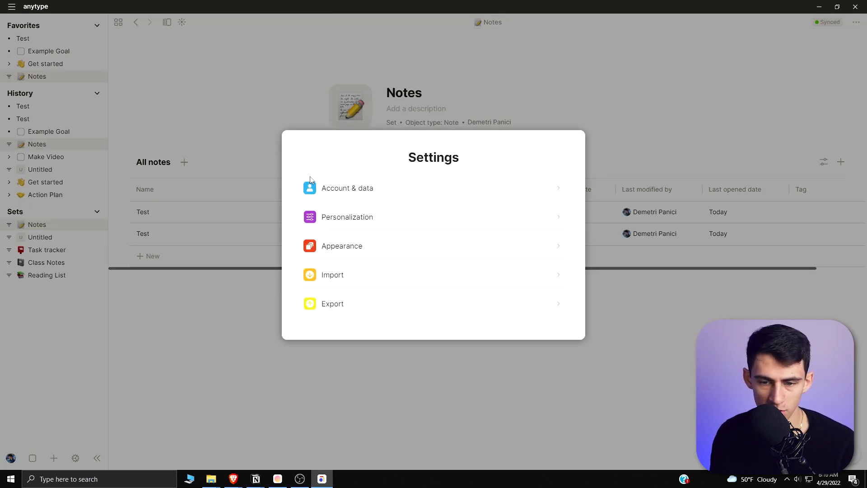
pyautogui.click(353, 251)
pyautogui.click(482, 263)
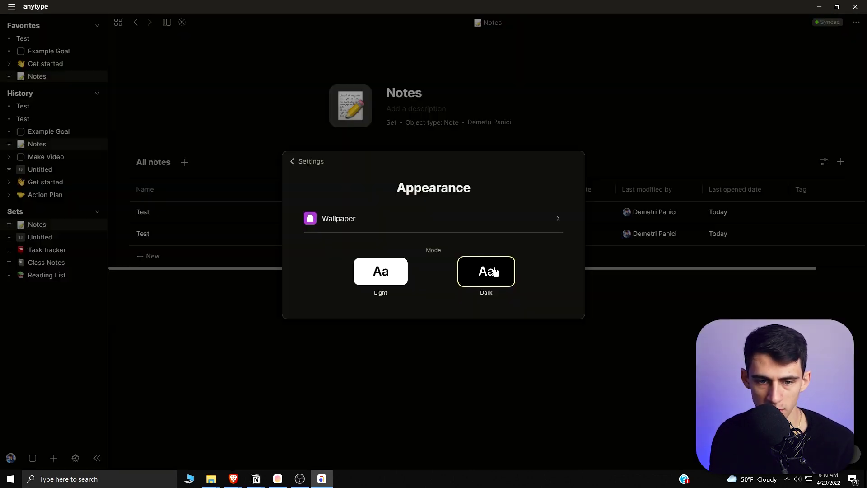
pyautogui.click(288, 162)
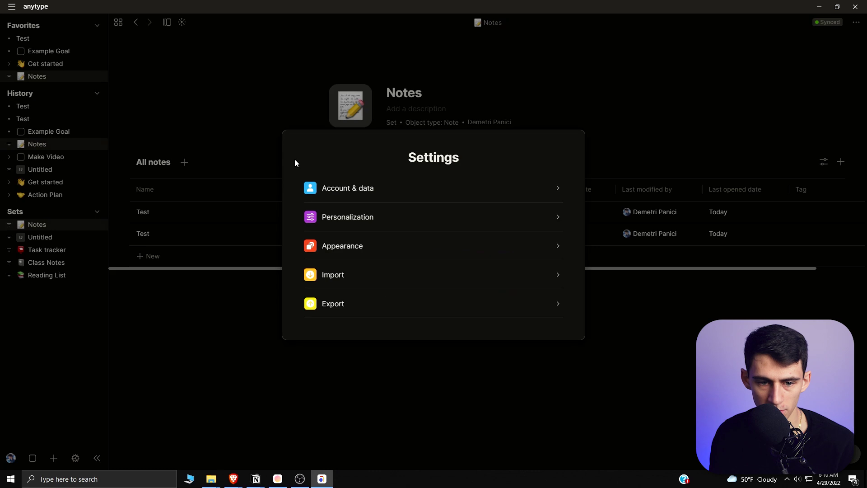
# Step: Browse the Export, Import and Account & data keychain phrase pages, ending on Account & data
pyautogui.click(369, 305)
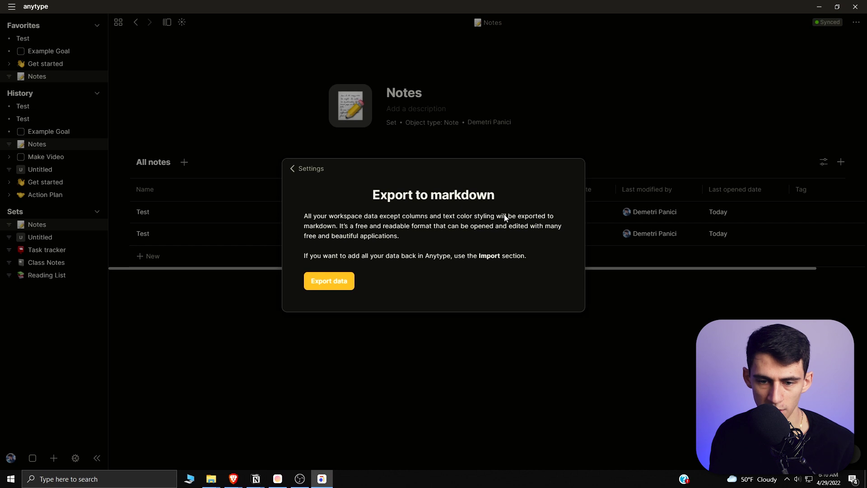
pyautogui.click(320, 175)
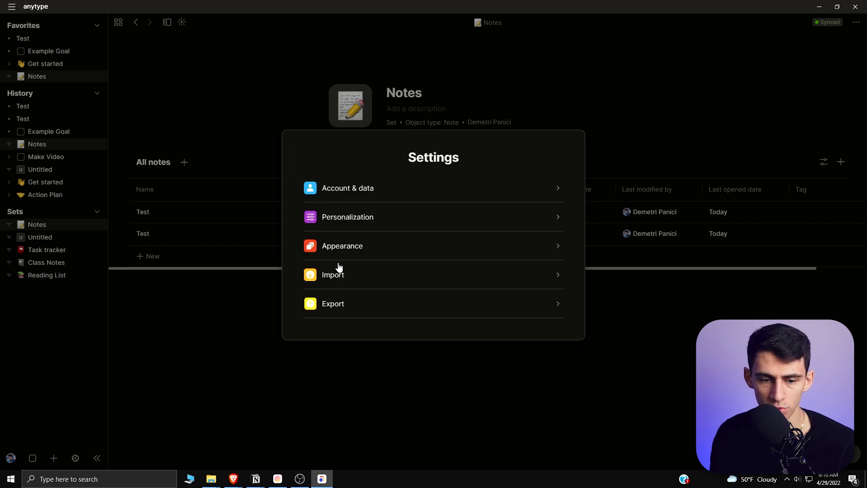
pyautogui.click(336, 272)
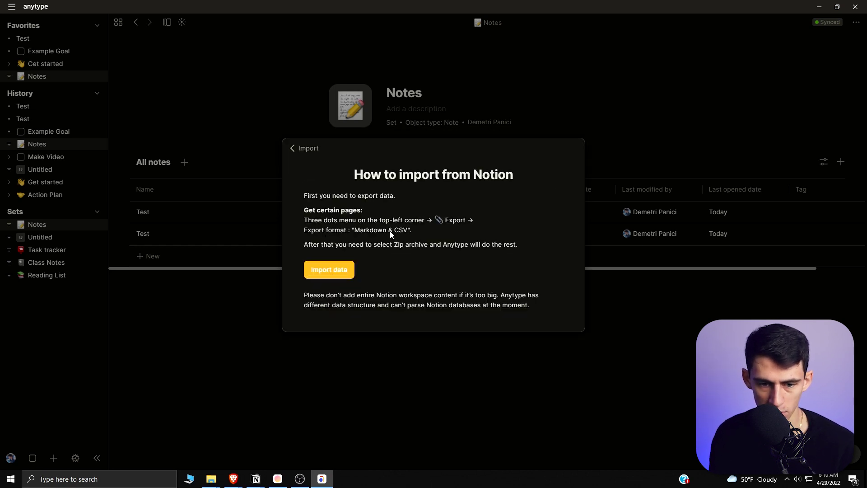
pyautogui.click(296, 148)
pyautogui.click(302, 154)
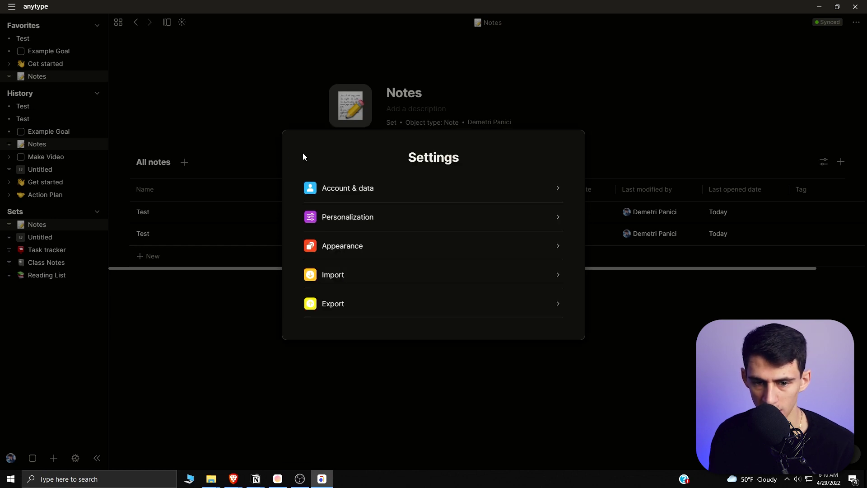
pyautogui.click(367, 201)
pyautogui.click(367, 197)
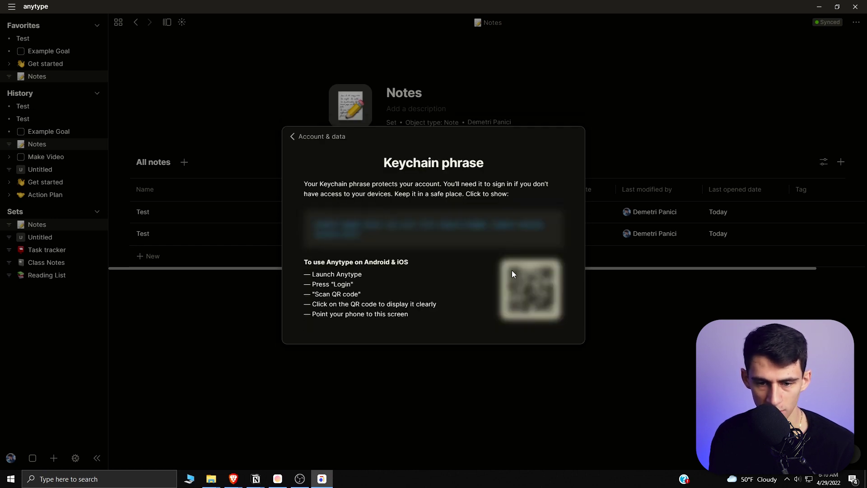
pyautogui.click(309, 140)
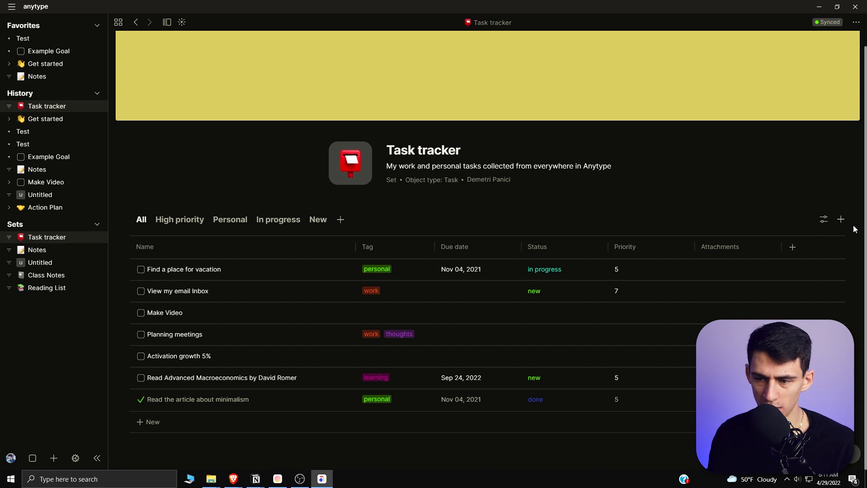
# Step: Look through the High priority and Personal views, then add a new view named 'Example'
pyautogui.click(169, 220)
pyautogui.click(243, 272)
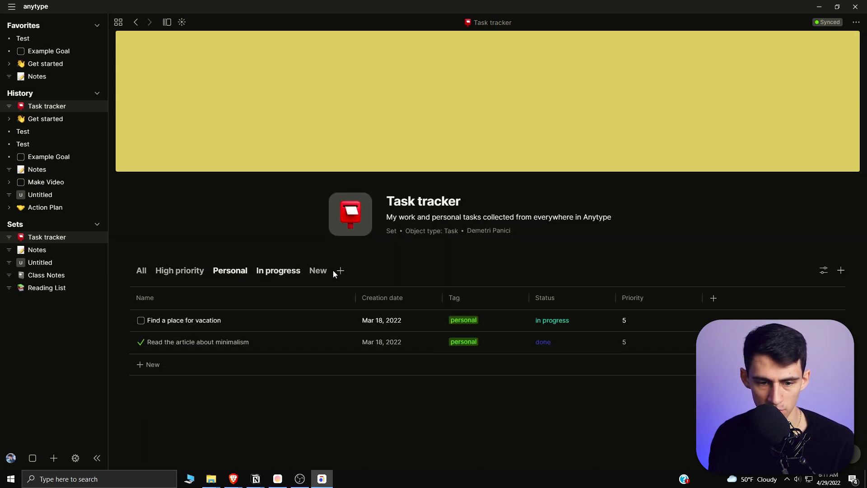
pyautogui.click(340, 270)
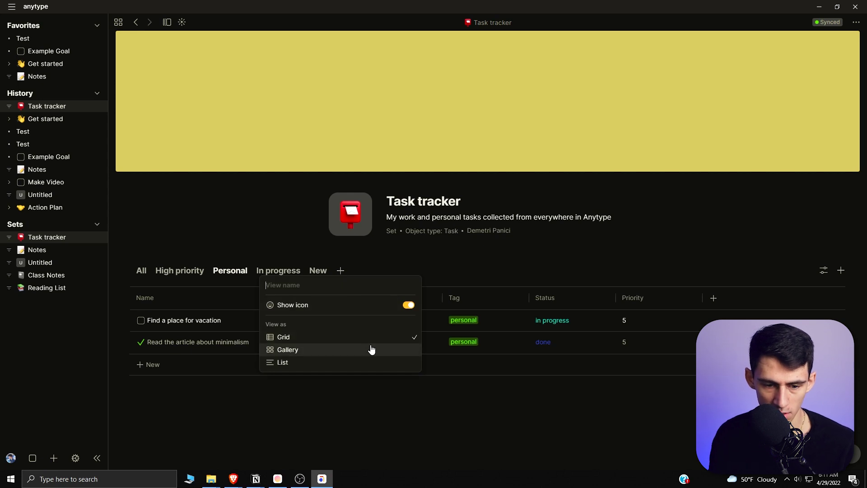
pyautogui.write('Example')
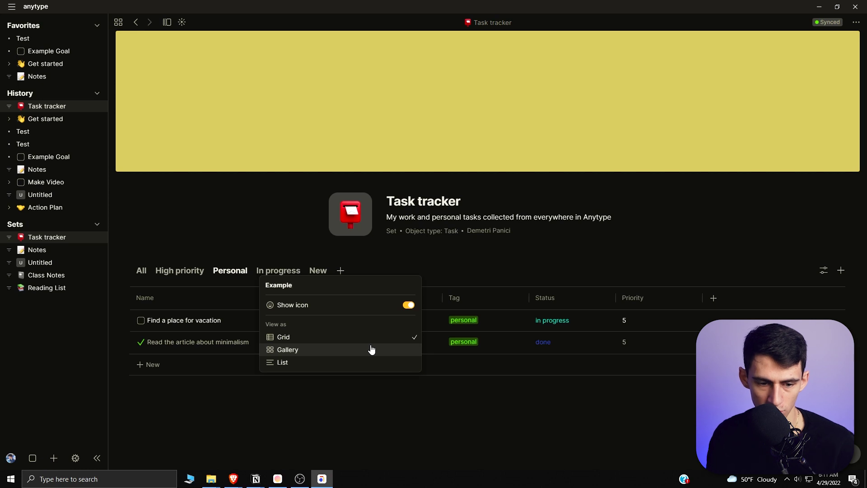
pyautogui.click(335, 276)
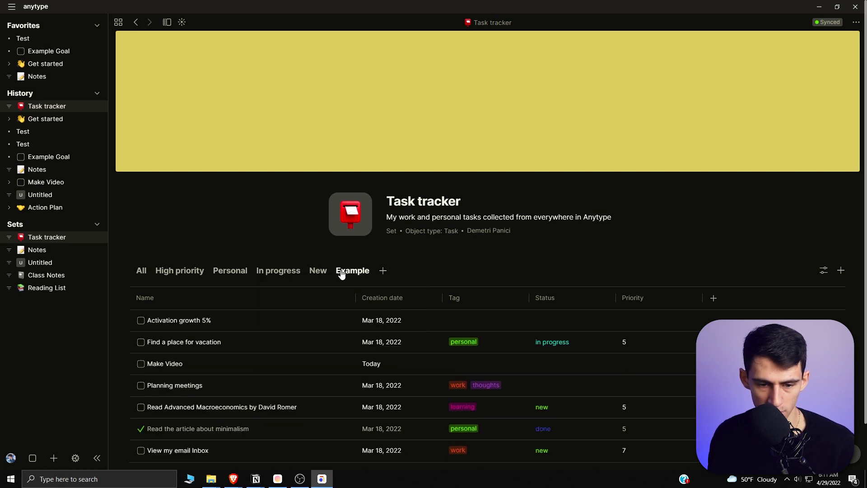
# Step: Set the Example view's layout to Gallery after trying Table and List
pyautogui.click(341, 274)
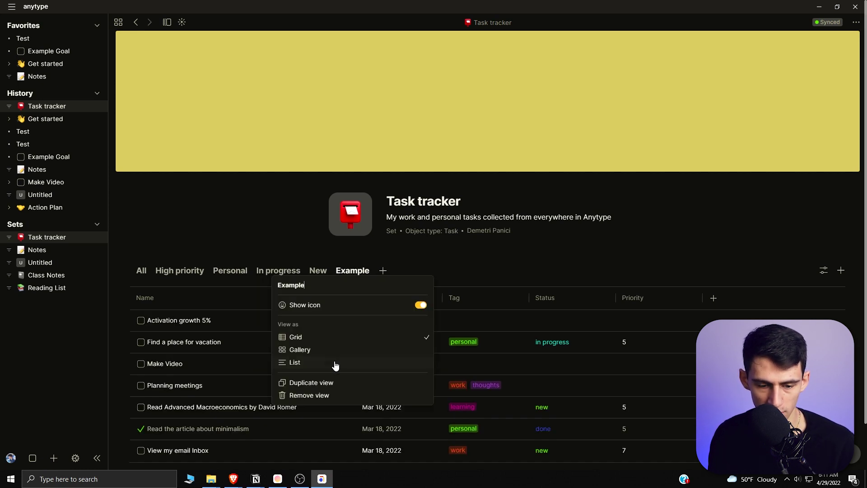
pyautogui.click(324, 350)
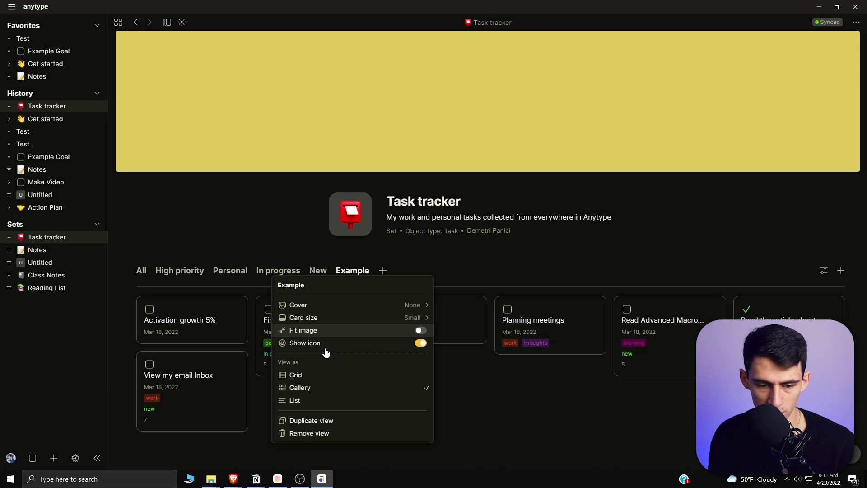
pyautogui.click(313, 375)
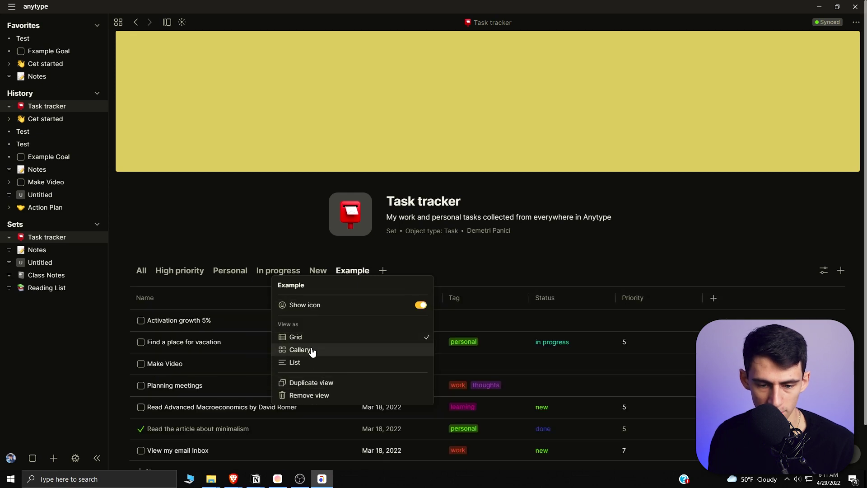
pyautogui.click(311, 351)
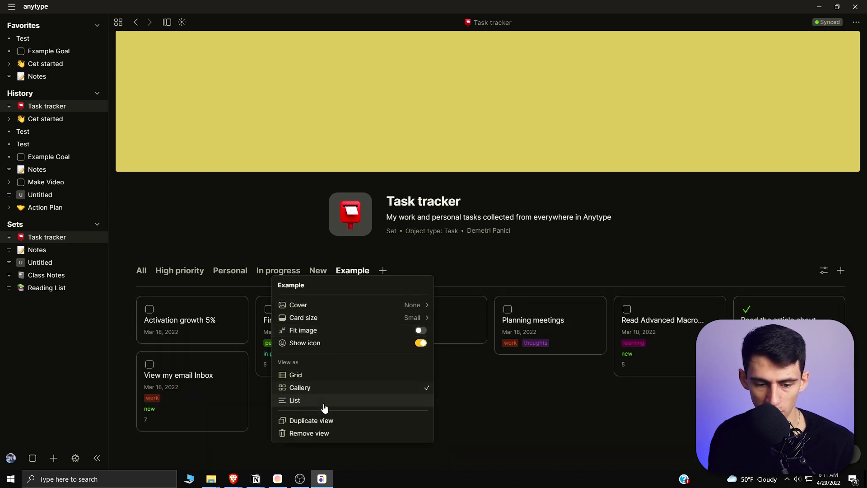
pyautogui.click(323, 399)
pyautogui.click(317, 350)
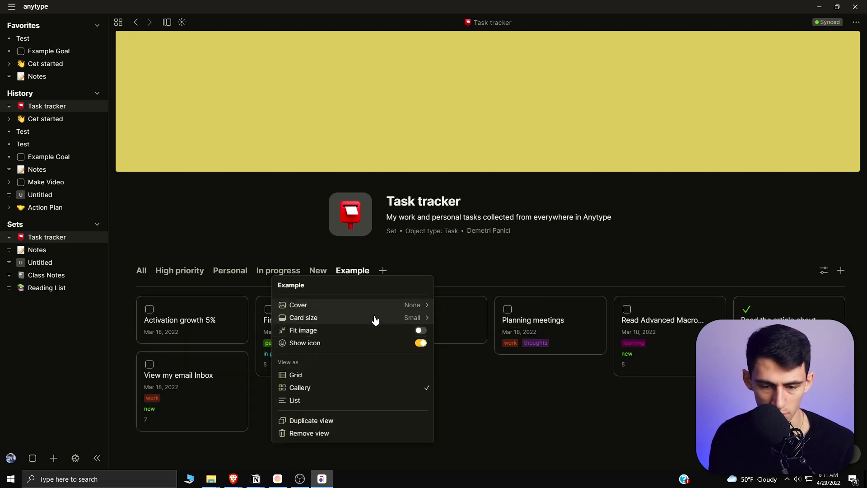
# Step: Set the gallery Card size to Large and Cover to Page cover
pyautogui.moveTo(383, 316)
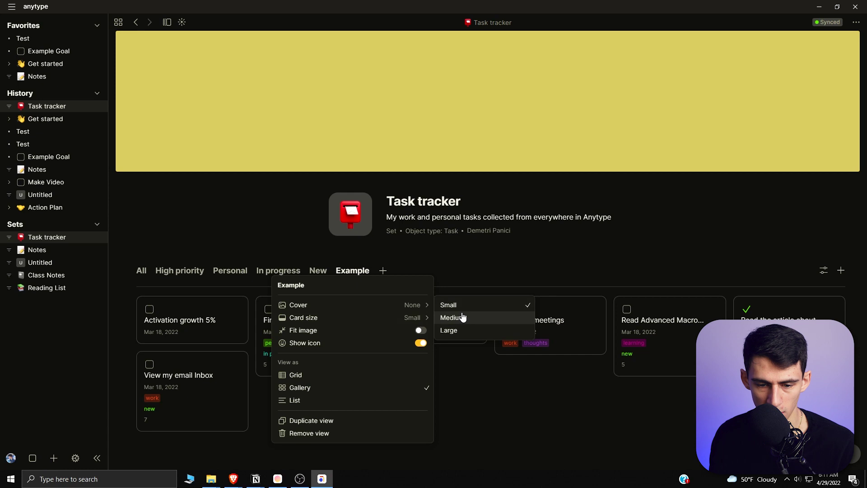
pyautogui.click(449, 330)
pyautogui.moveTo(414, 320)
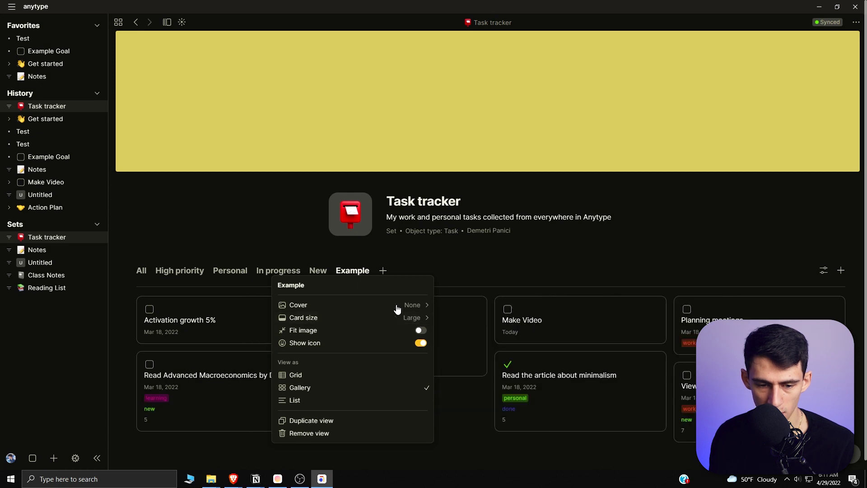
pyautogui.moveTo(400, 303)
pyautogui.click(469, 304)
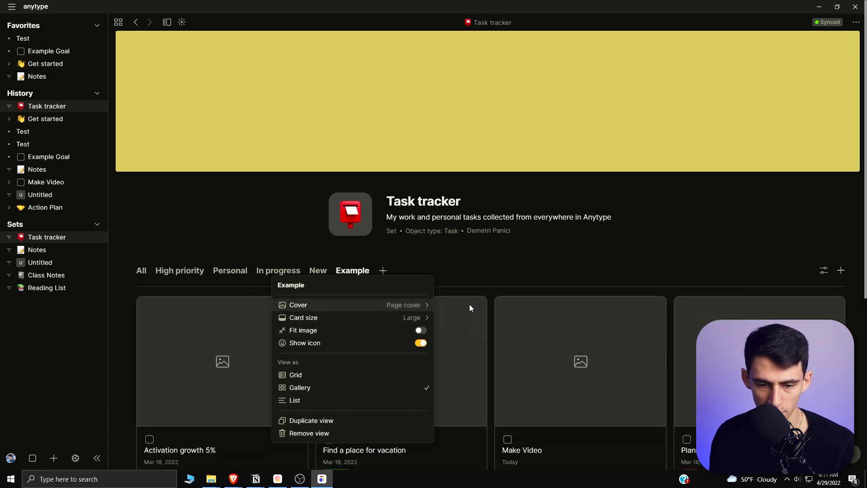
# Step: Open the Activation growth 5% task and give it a yellow cover
pyautogui.click(518, 274)
pyautogui.scroll(-1, 519, 275)
pyautogui.click(228, 316)
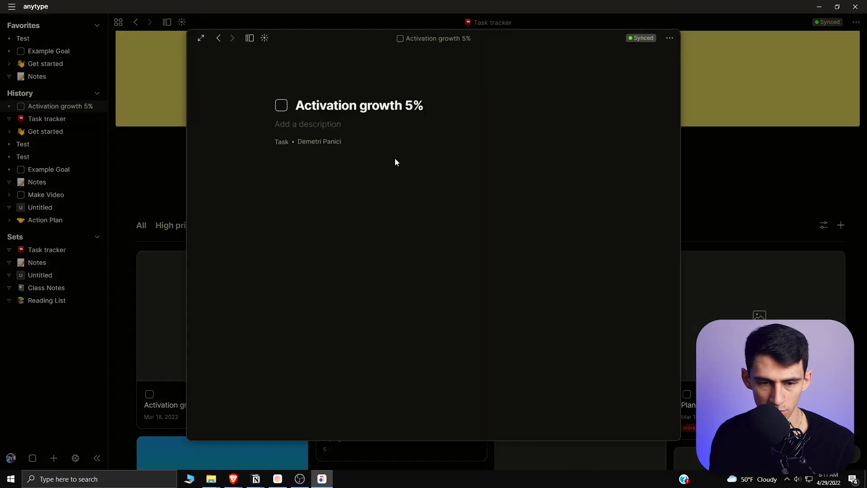
pyautogui.moveTo(331, 66)
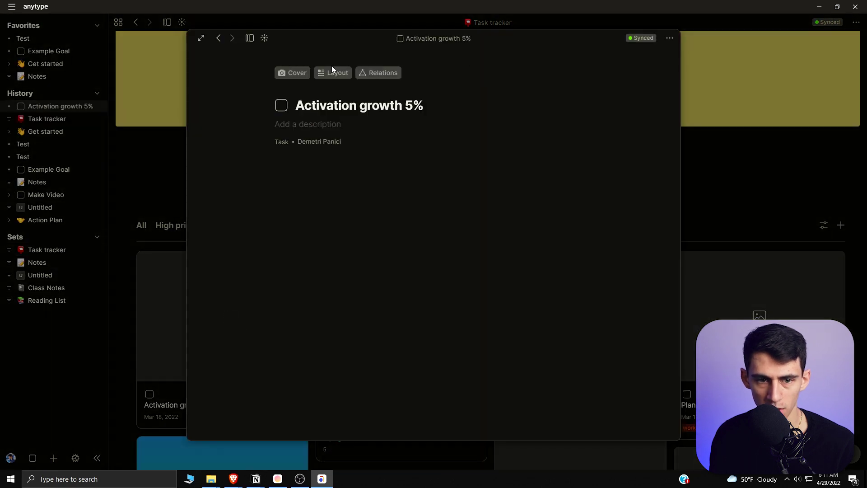
pyautogui.click(296, 72)
pyautogui.click(226, 126)
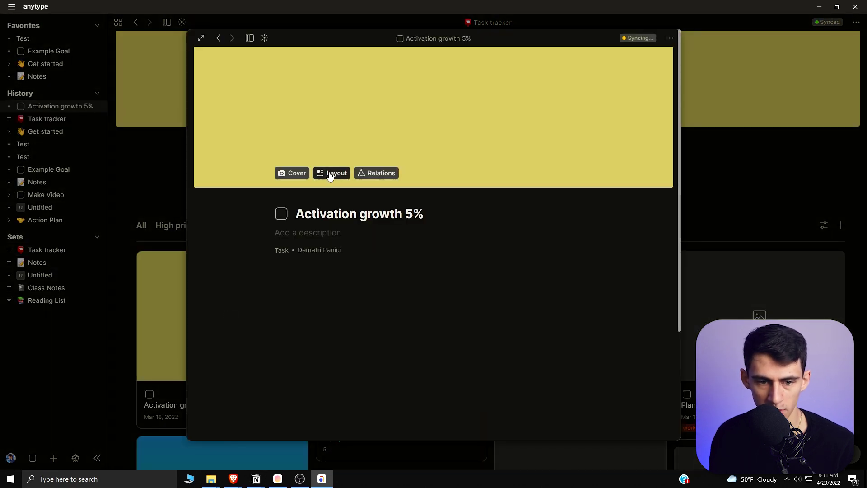
# Step: Try the Profile, Task and Note layouts on the task, settle on Basic, and close it
pyautogui.click(329, 174)
pyautogui.click(343, 214)
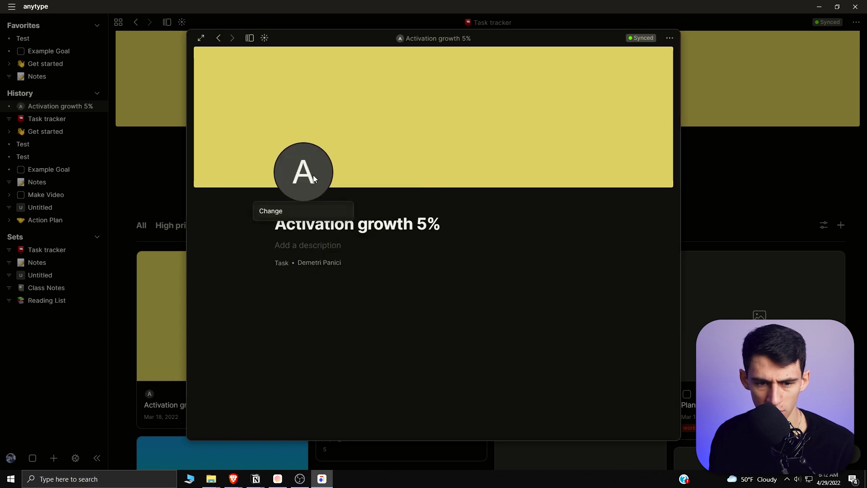
pyautogui.moveTo(451, 155)
pyautogui.click(403, 180)
pyautogui.click(424, 223)
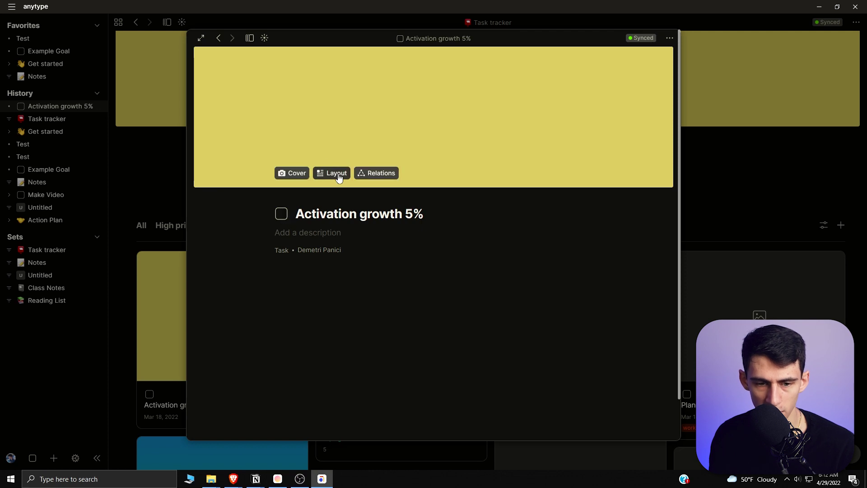
pyautogui.click(336, 175)
pyautogui.click(355, 237)
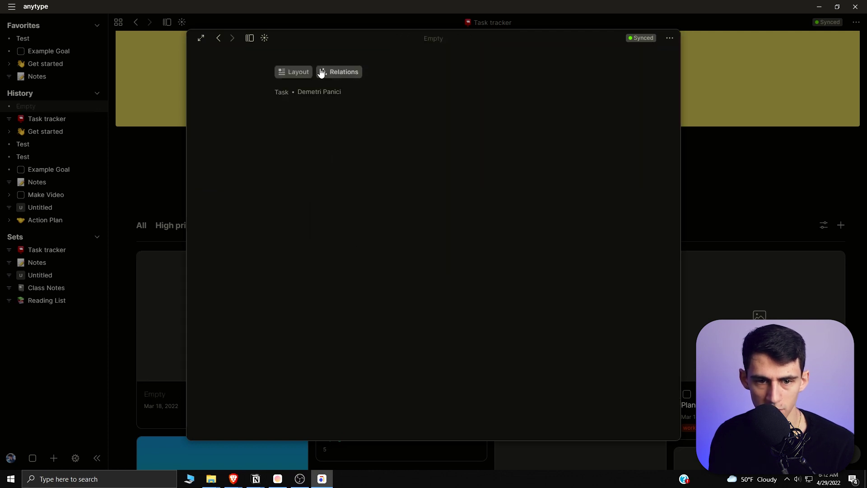
pyautogui.click(283, 72)
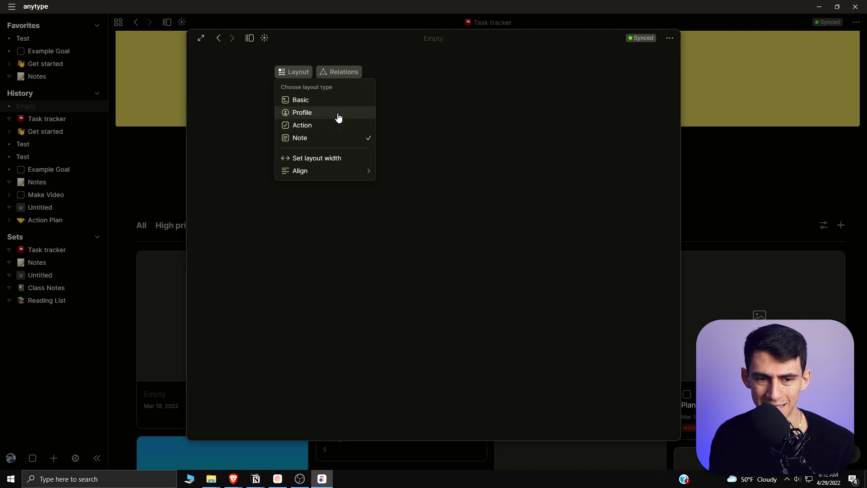
pyautogui.click(336, 99)
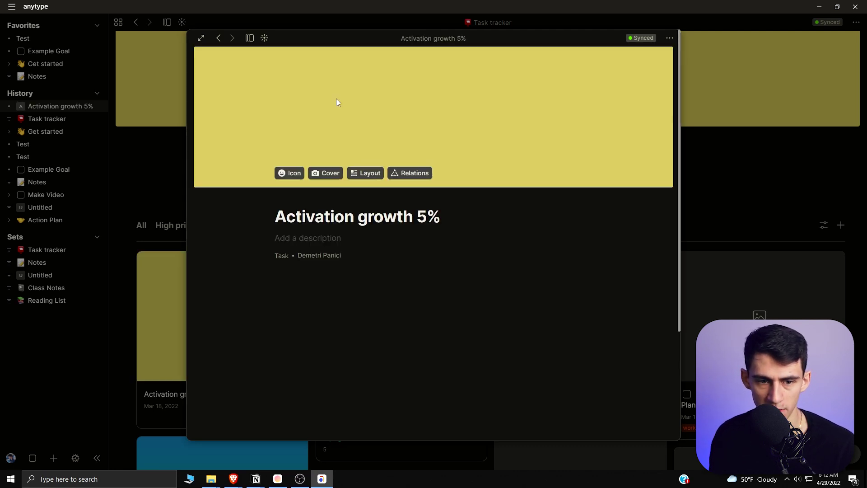
pyautogui.click(130, 267)
# Step: Change the Example gallery's card size to Medium, then to Small
pyautogui.scroll(-3, 250, 275)
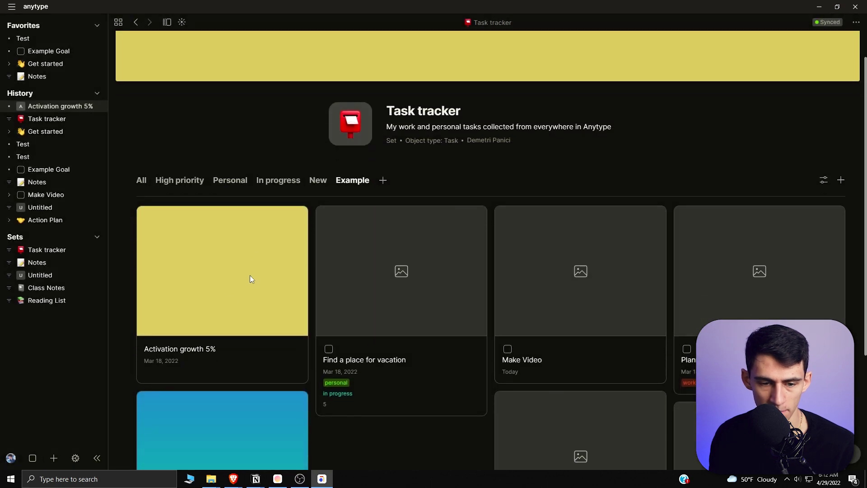
pyautogui.scroll(-2, 540, 245)
pyautogui.scroll(3, 408, 200)
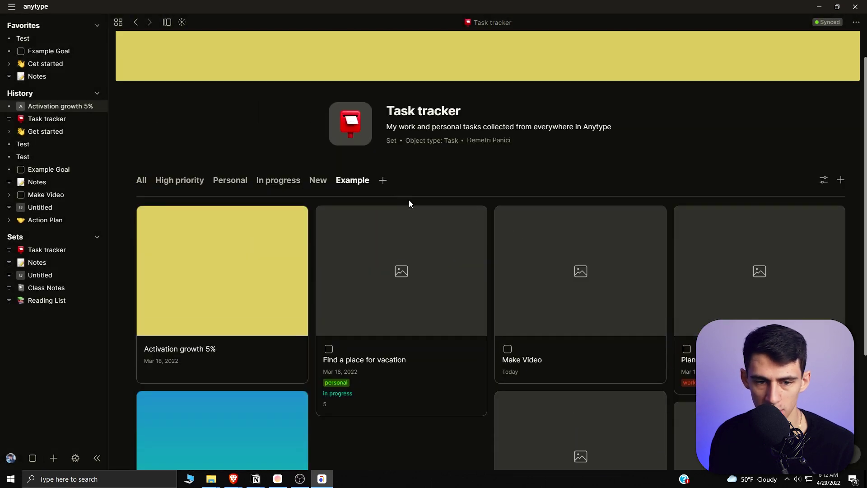
pyautogui.click(356, 184)
pyautogui.moveTo(394, 234)
pyautogui.click(449, 227)
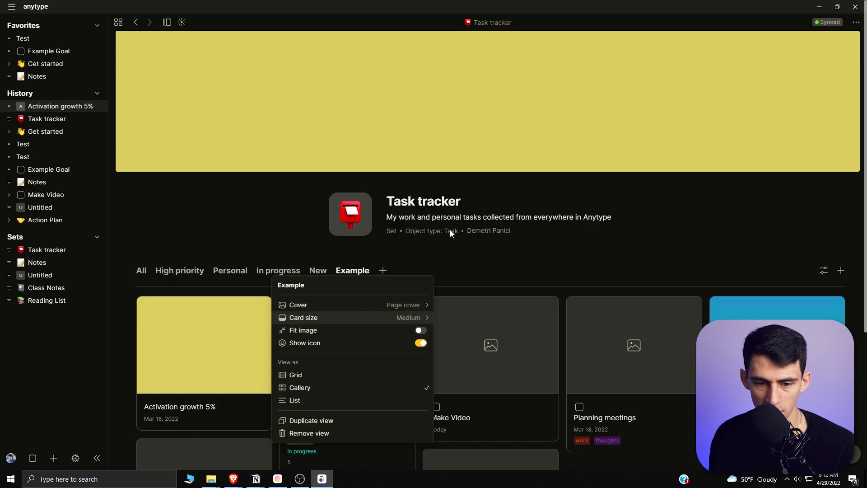
pyautogui.moveTo(393, 317)
pyautogui.click(448, 305)
# Step: Check the small-card gallery, reopening the Example view settings and closing them again
pyautogui.scroll(-3, 507, 232)
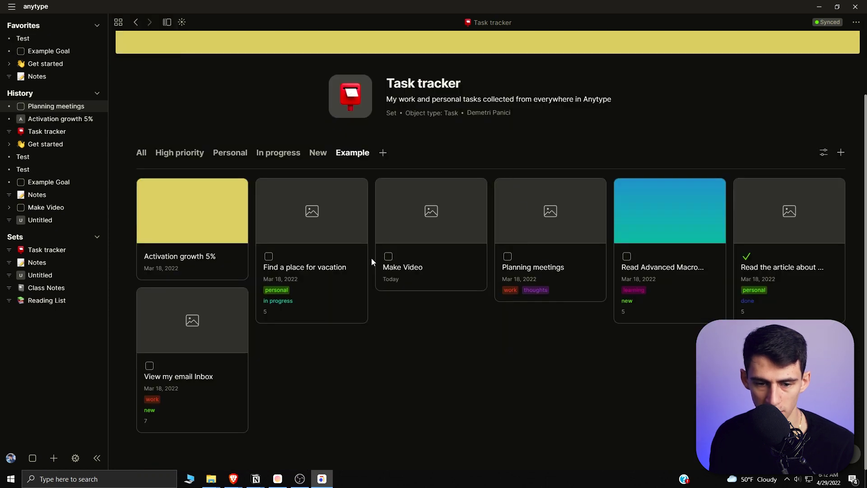
pyautogui.scroll(1, 350, 199)
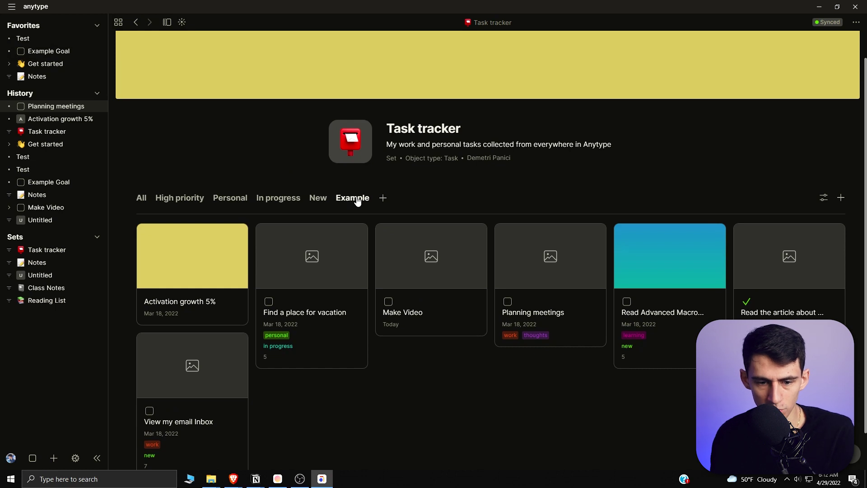
pyautogui.click(357, 200)
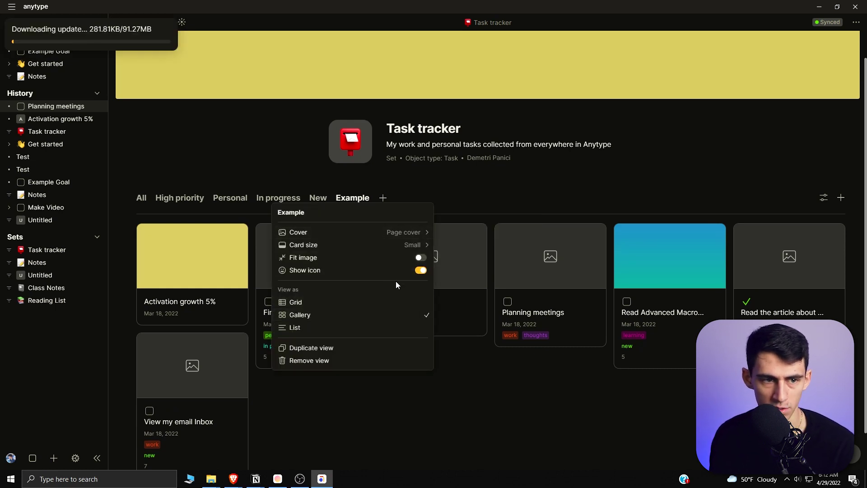
pyautogui.click(522, 392)
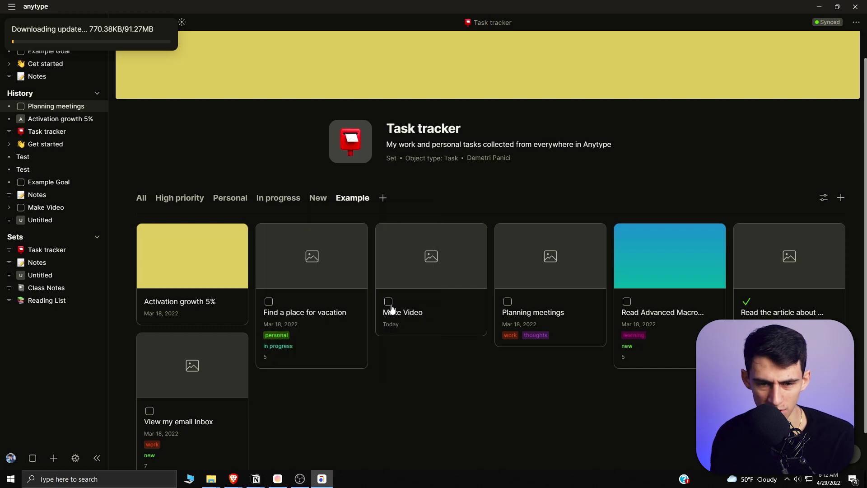
pyautogui.scroll(1, 674, 278)
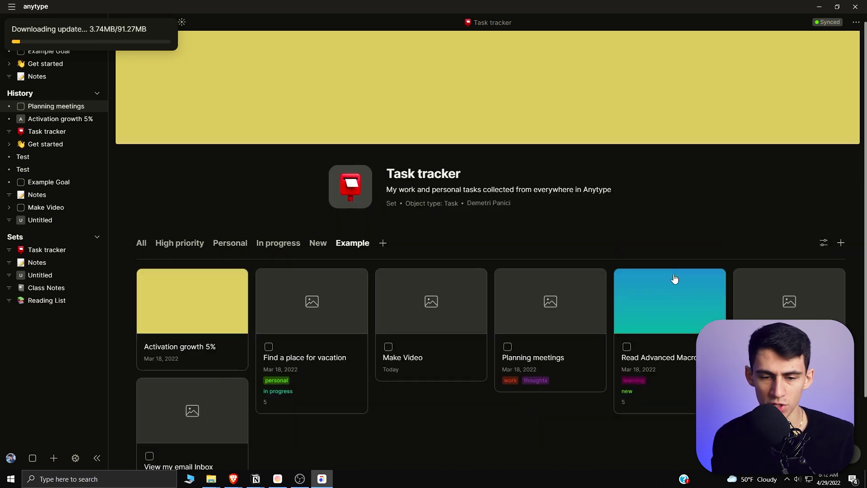